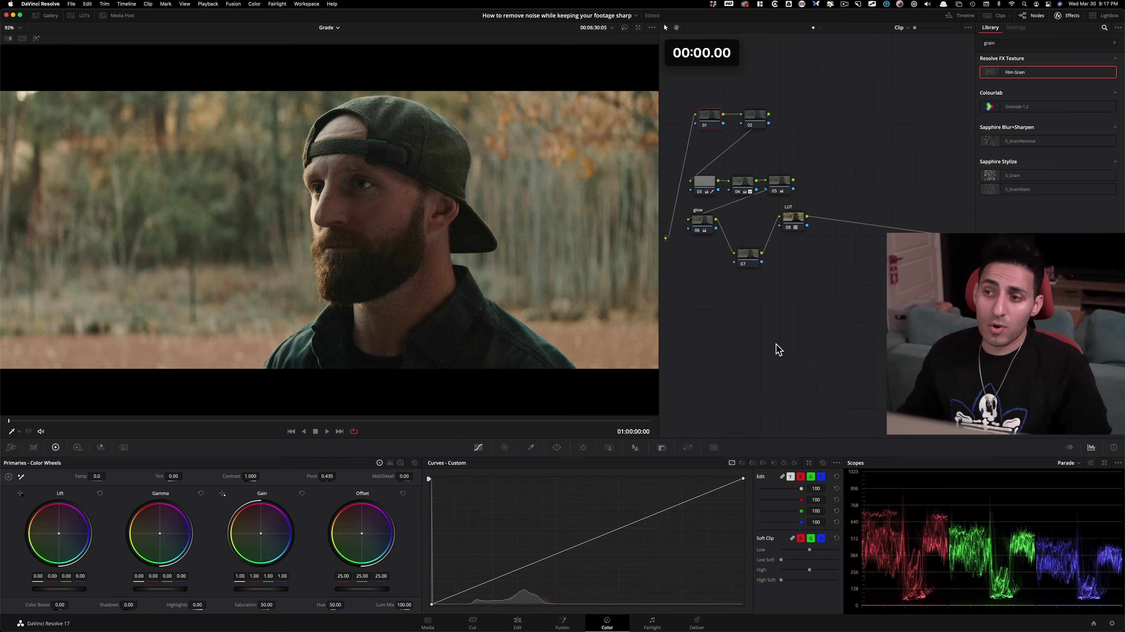
Show the Motion Effects controls and start the on-screen stopwatch.
{"action": "mouse_move", "coordinate": [713, 56]}
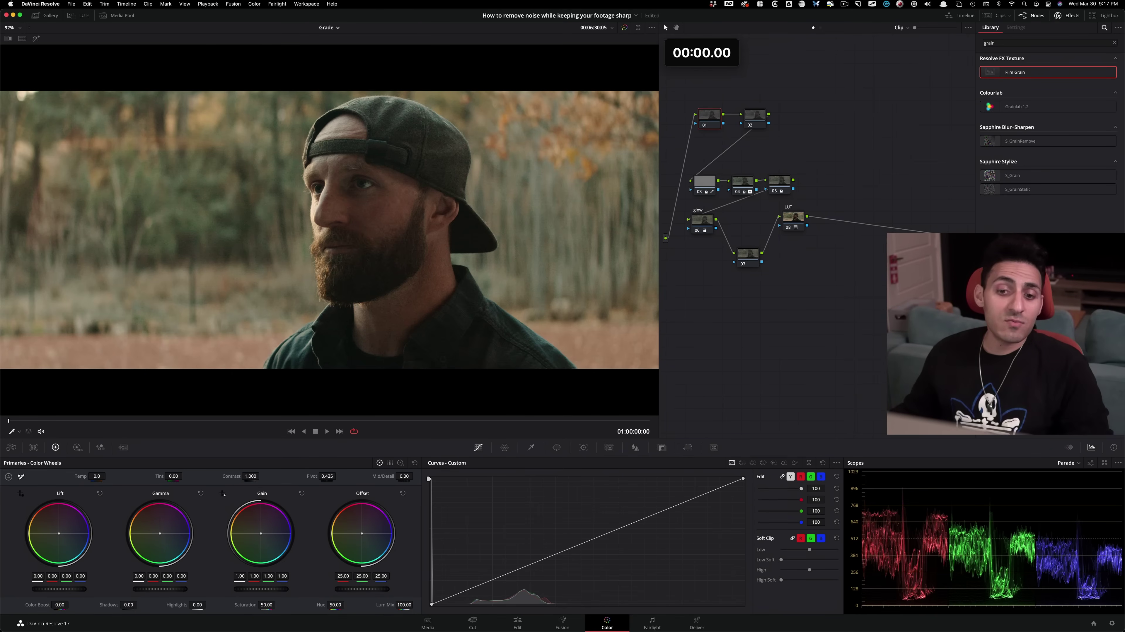
{"action": "left_click", "coordinate": [123, 448]}
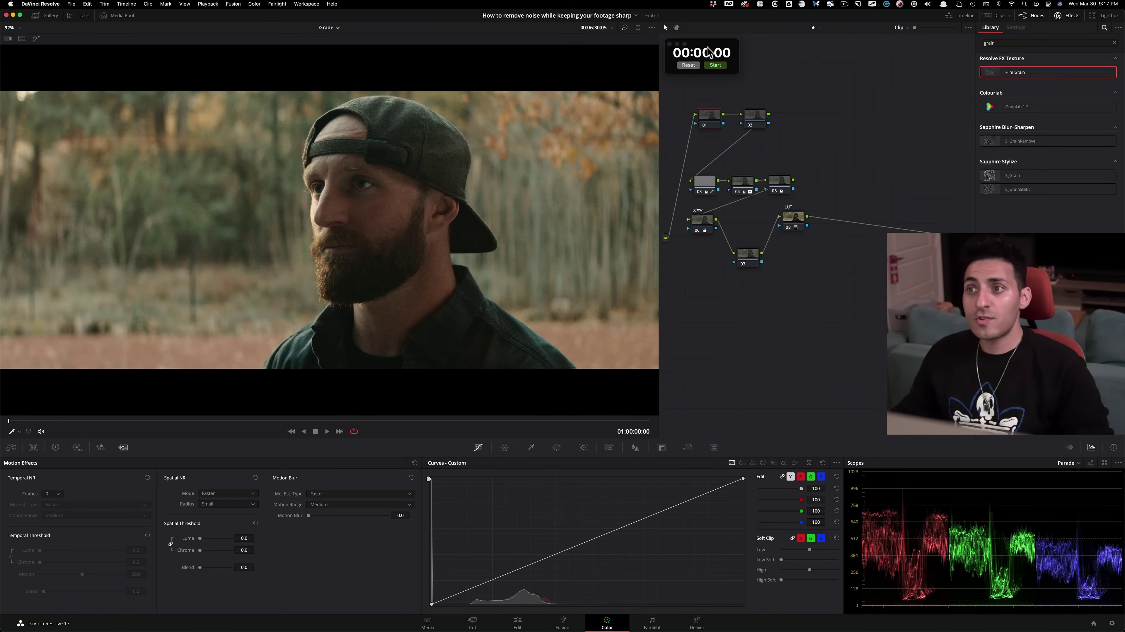
{"action": "left_click", "coordinate": [716, 66]}
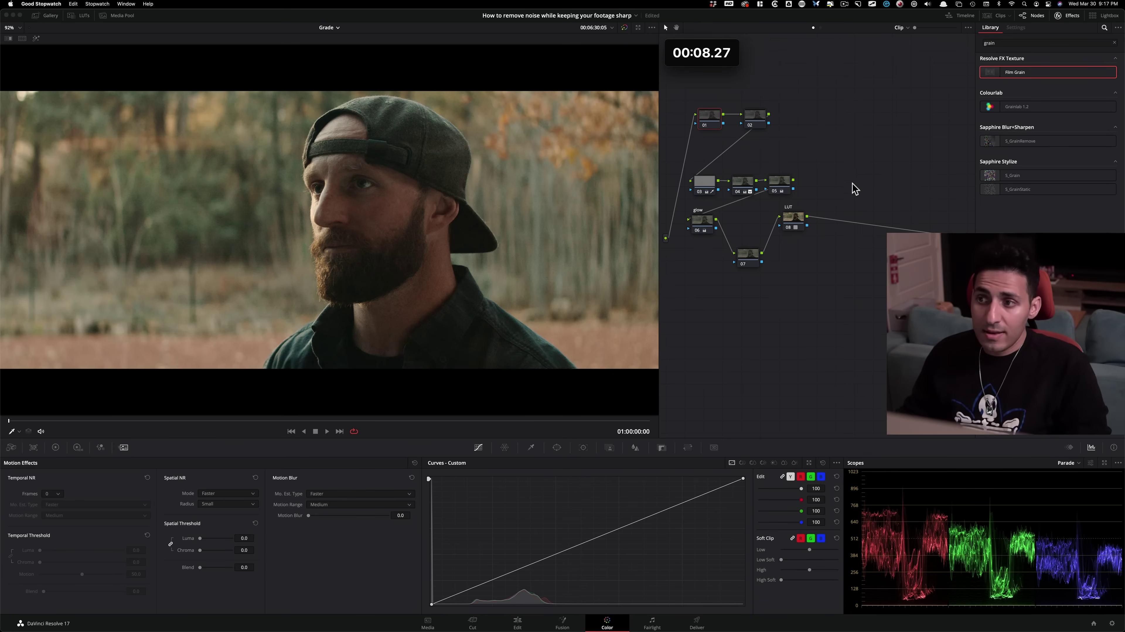
{"action": "left_click", "coordinate": [881, 170]}
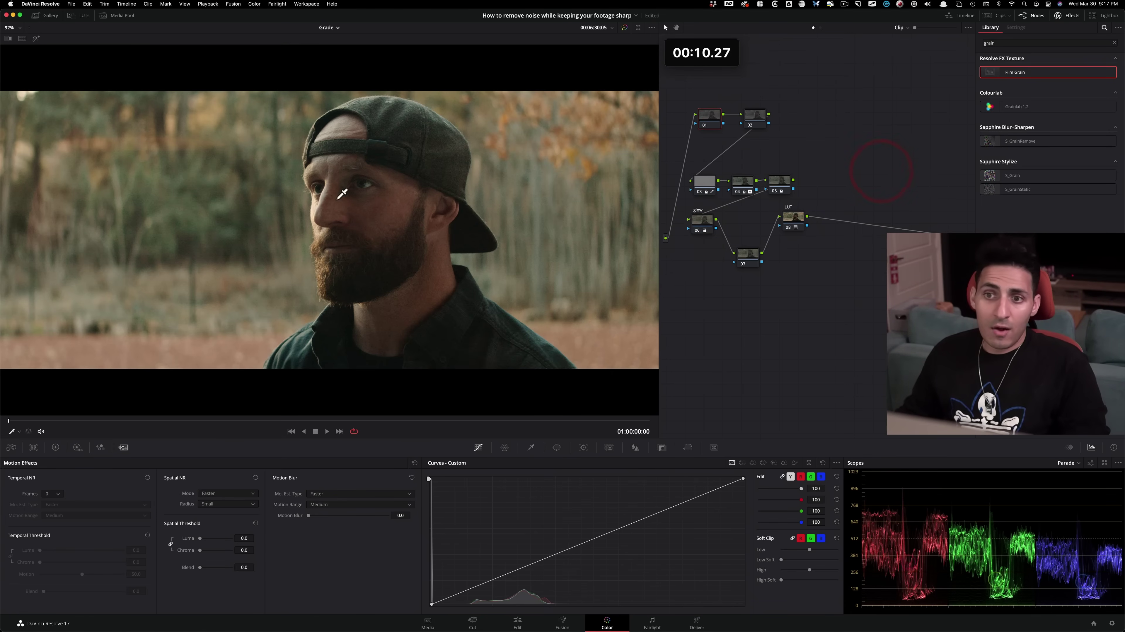
Examine the noise in the blurred dark green background behind the man at about 683% magnification.
{"action": "left_click_drag", "start_coordinate": [344, 228], "coordinate": [434, 226]}
{"action": "key", "text": "2"}
{"action": "scroll", "coordinate": [347, 254], "scroll_direction": "up", "scroll_amount": 6}
{"action": "left_click_drag", "start_coordinate": [291, 281], "coordinate": [507, 275]}
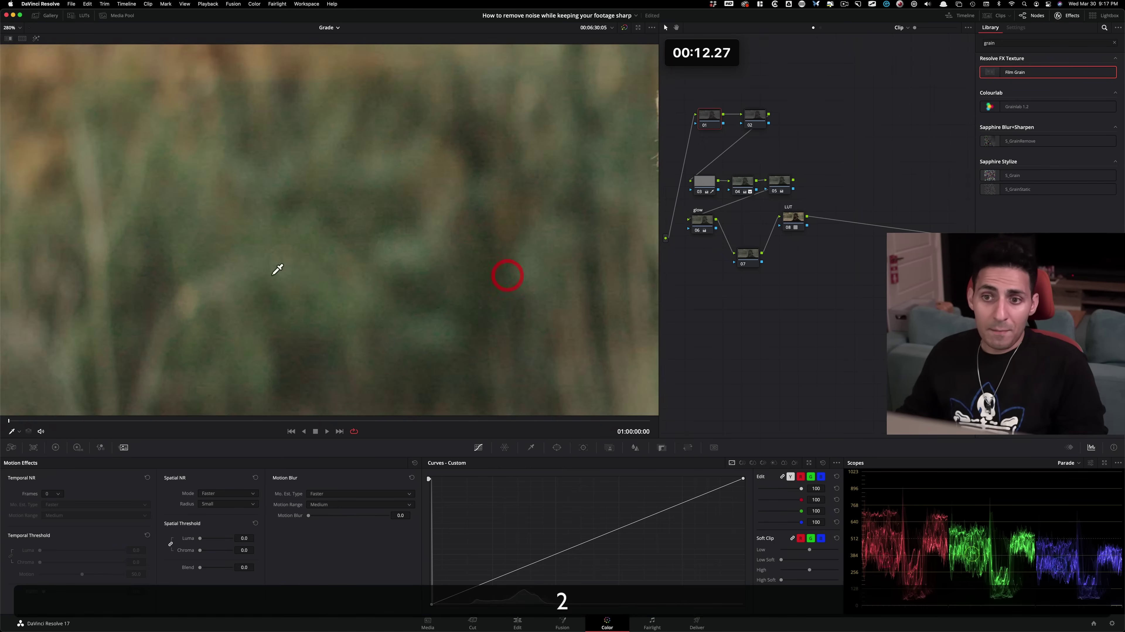
{"action": "scroll", "coordinate": [296, 276], "scroll_direction": "up", "scroll_amount": 8}
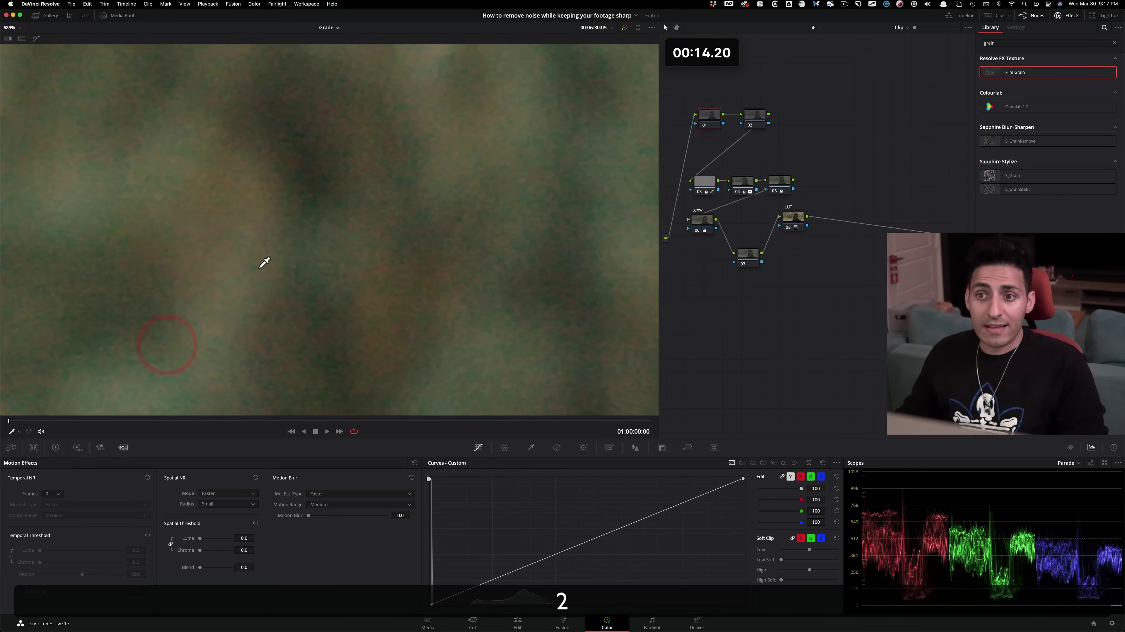
{"action": "left_click", "coordinate": [259, 268]}
{"action": "left_click", "coordinate": [364, 248]}
{"action": "left_click", "coordinate": [339, 270]}
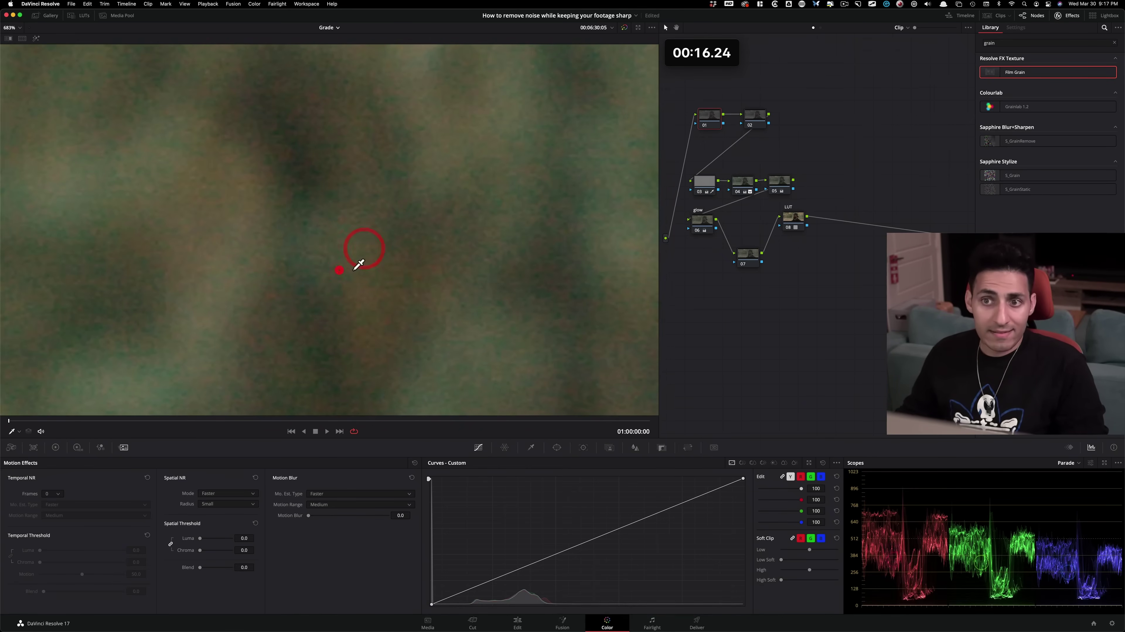
{"action": "left_click", "coordinate": [381, 268]}
{"action": "left_click", "coordinate": [427, 285]}
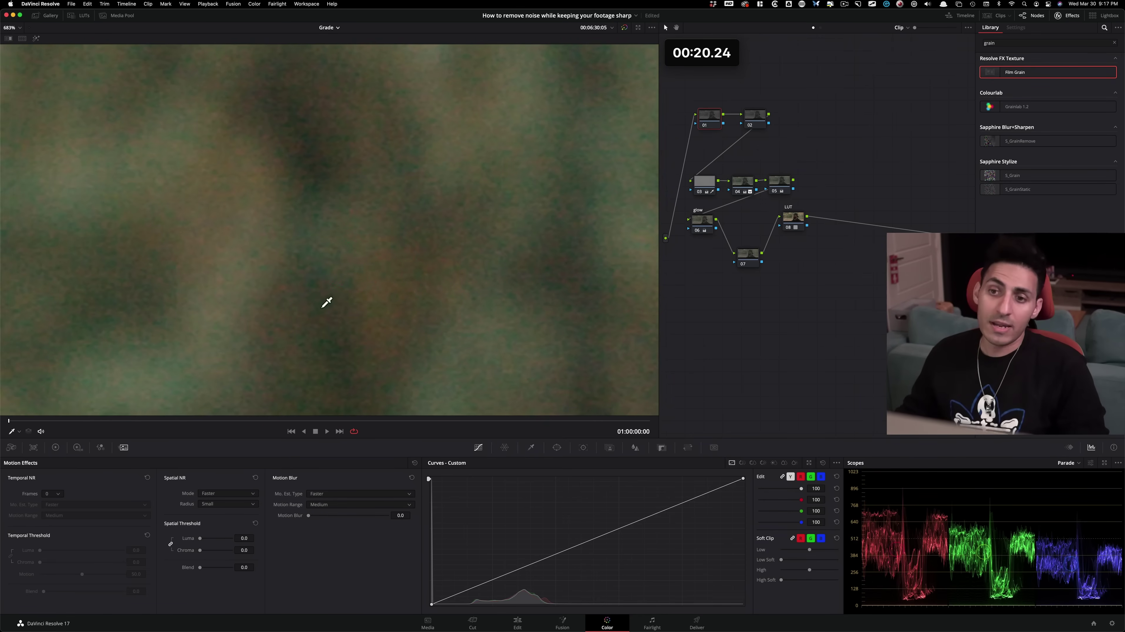
{"action": "left_click_drag", "start_coordinate": [349, 237], "coordinate": [311, 261]}
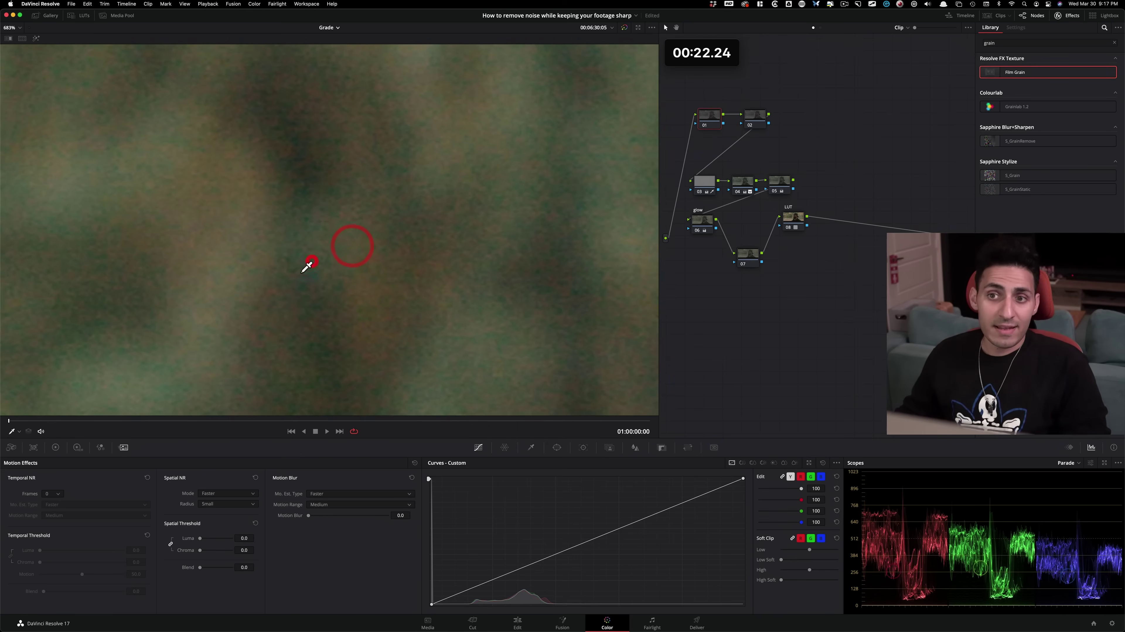
{"action": "left_click", "coordinate": [312, 273]}
{"action": "left_click", "coordinate": [279, 284]}
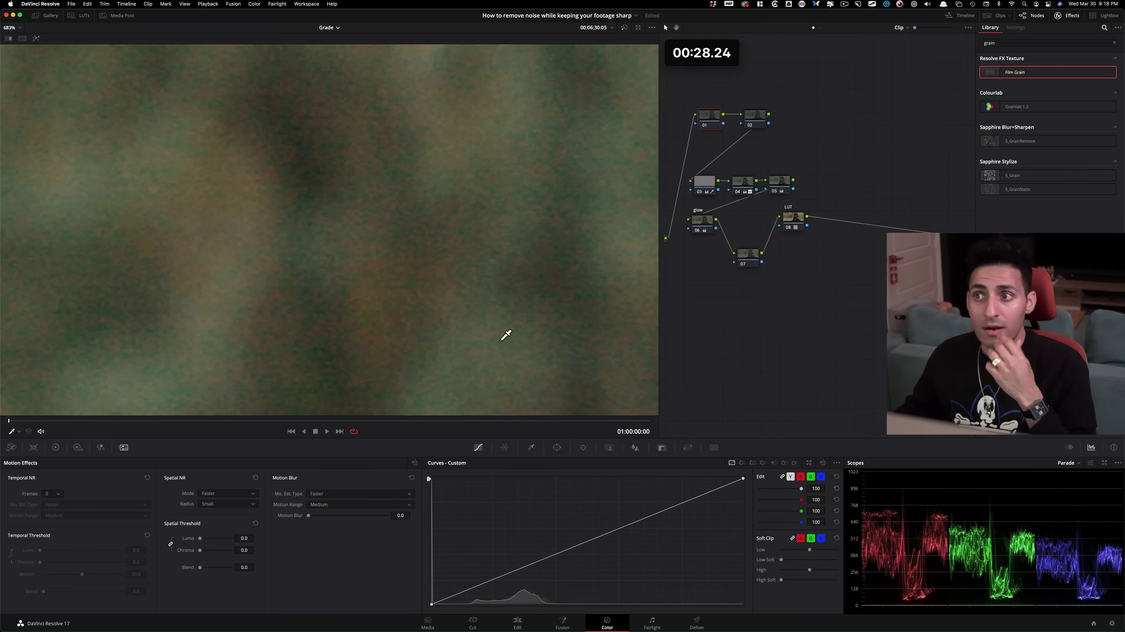
Set temporal noise reduction on node 01 to 3 frames with the Better motion estimation type.
{"action": "left_click", "coordinate": [54, 494]}
{"action": "left_click", "coordinate": [48, 527]}
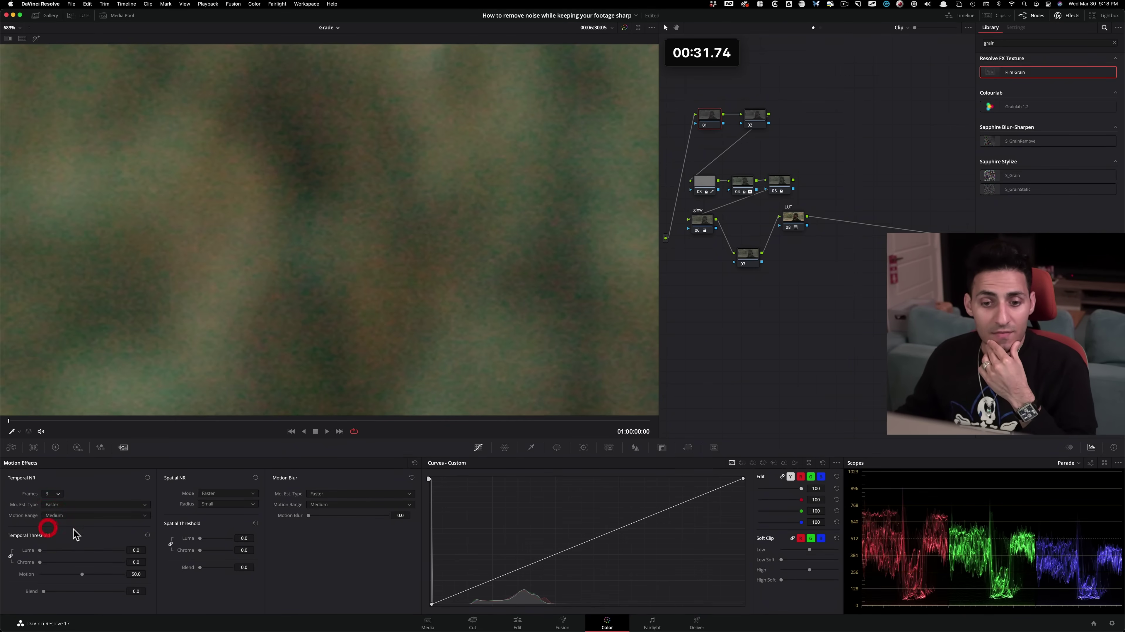
{"action": "left_click", "coordinate": [76, 507]}
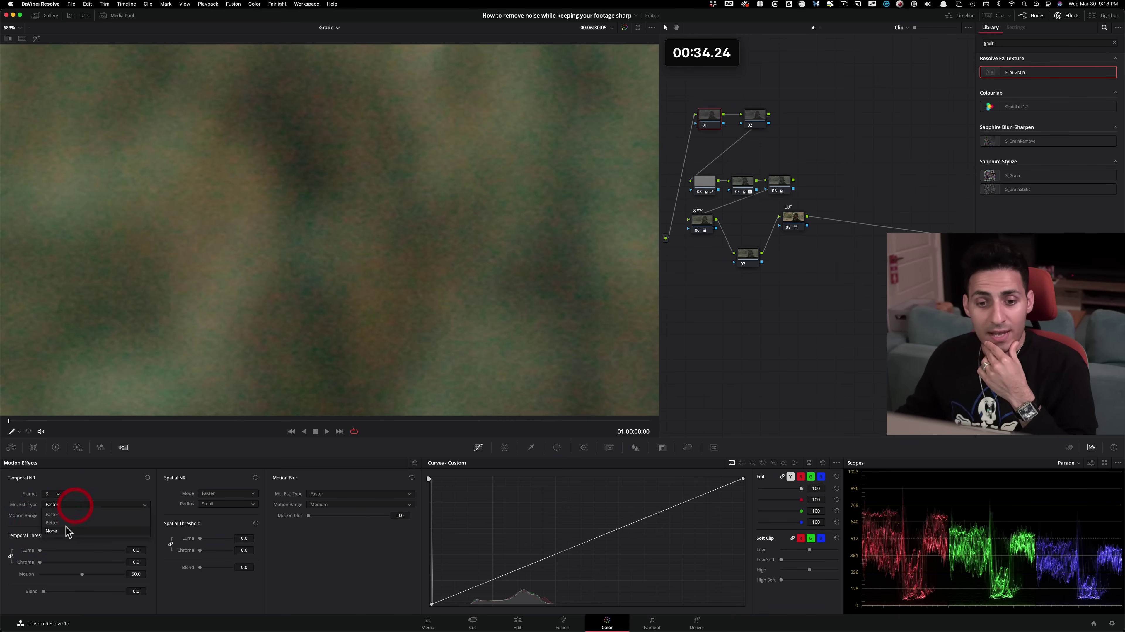
{"action": "left_click", "coordinate": [71, 522]}
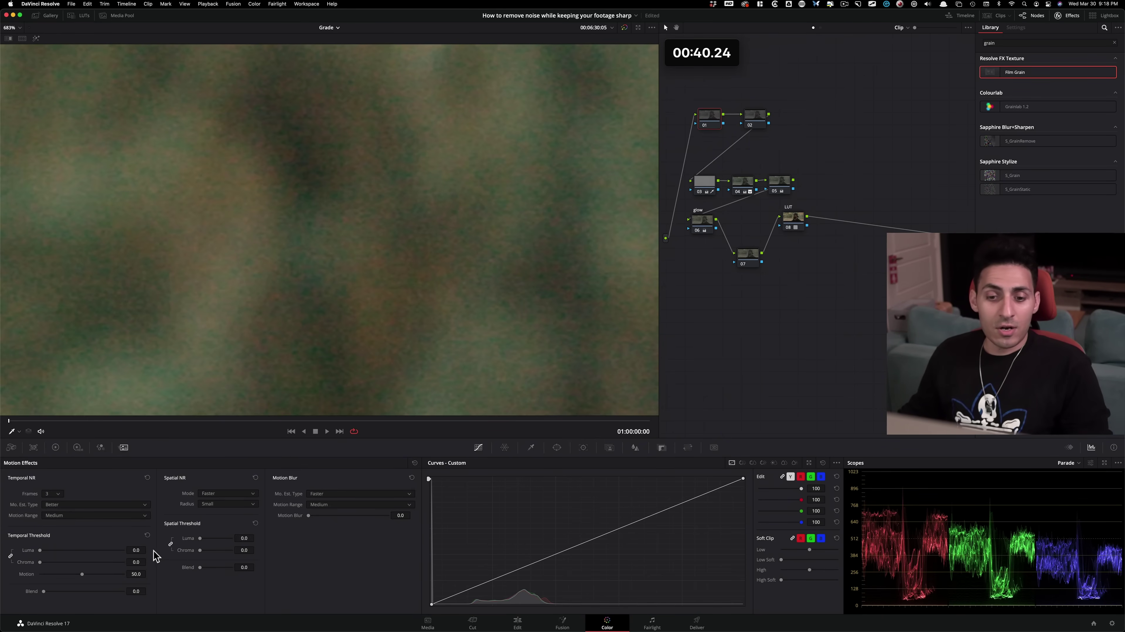
Set node 01's linked temporal luma and chroma thresholds to 23.0 and compare the image with the node off and on.
{"action": "left_click_drag", "start_coordinate": [133, 555], "coordinate": [135, 553]}
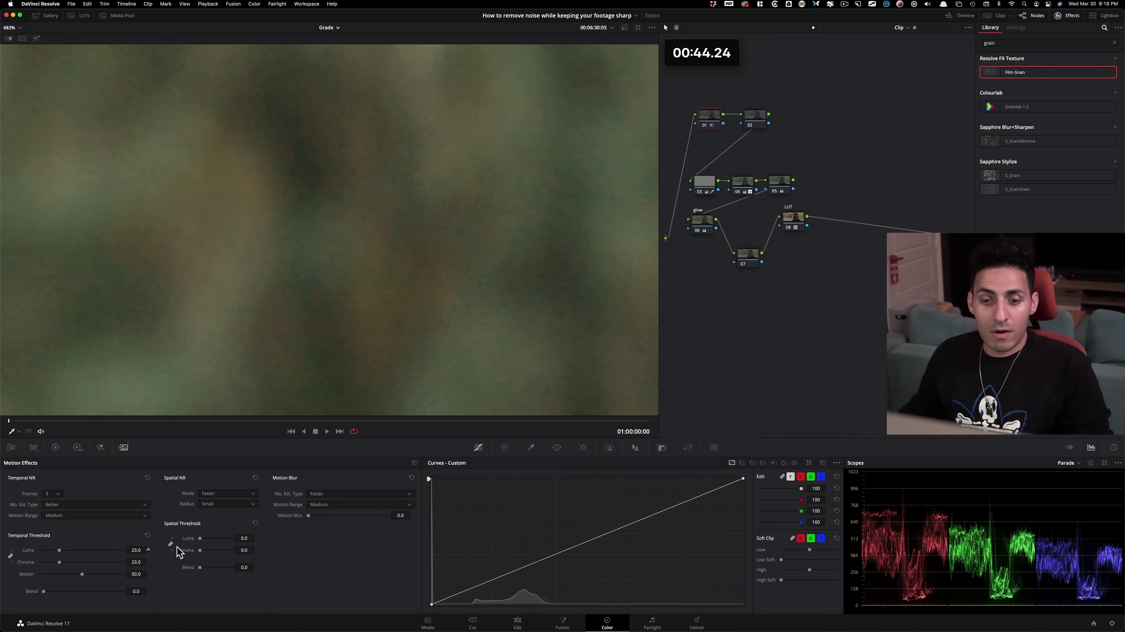
{"action": "key", "text": "super+d"}
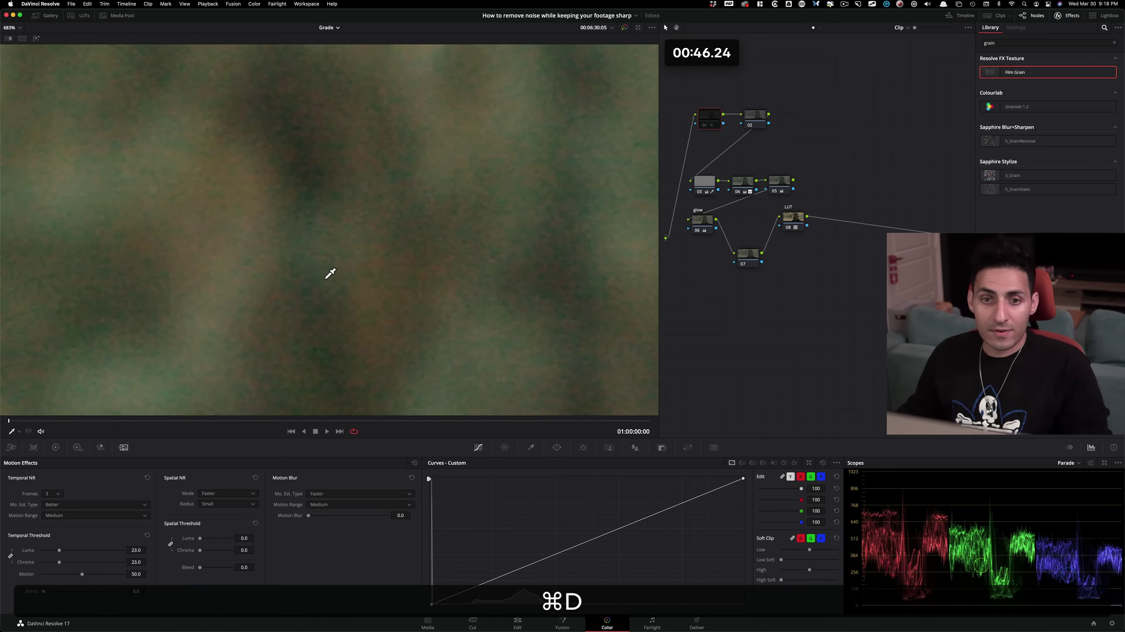
{"action": "key", "text": "super+d"}
{"action": "key", "text": "super+d"}
{"action": "key", "text": "super+d"}
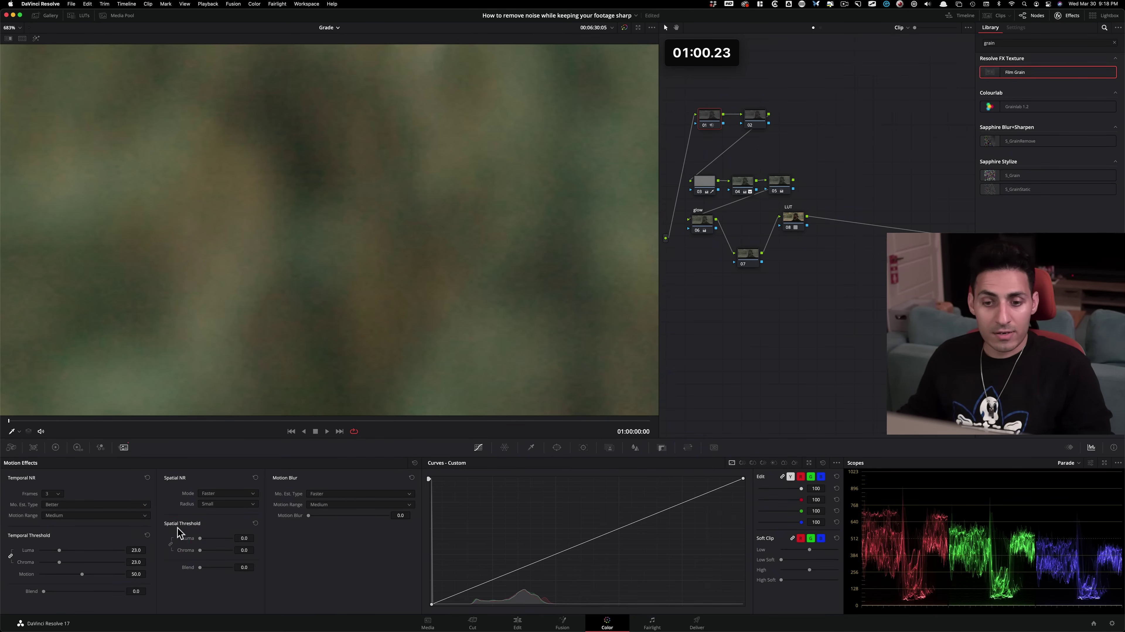
Set only the spatial chroma threshold on node 01 to 7.6 and compare the background with the node off and on.
{"action": "left_click", "coordinate": [258, 552]}
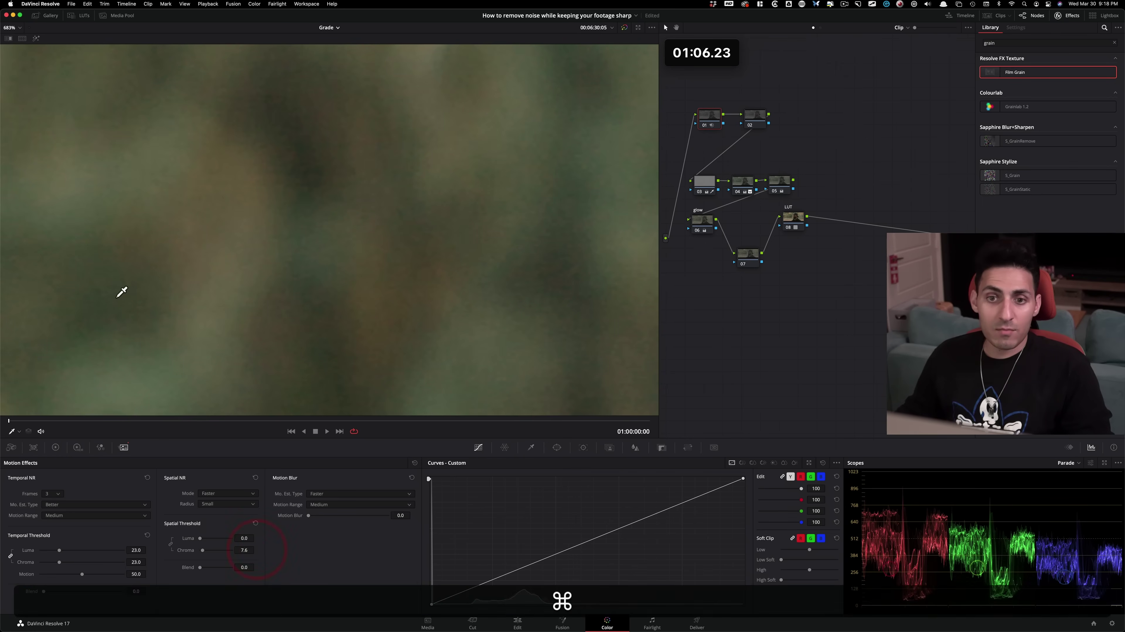
{"action": "key", "text": "super+d"}
{"action": "key", "text": "super+d"}
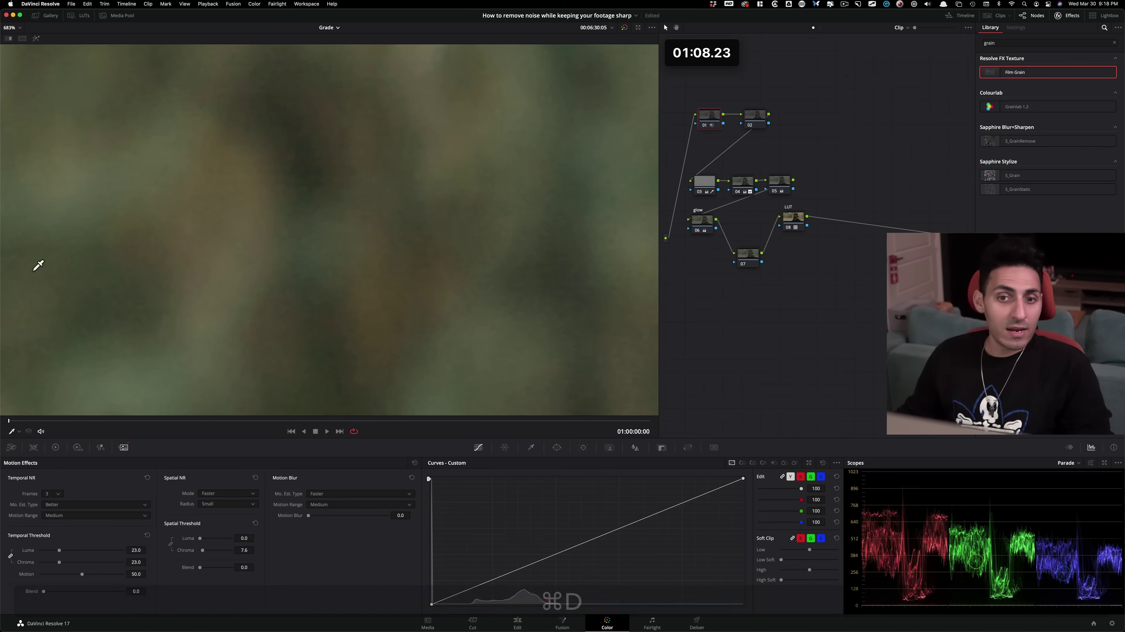
{"action": "key", "text": "super+d"}
{"action": "key", "text": "super+d"}
{"action": "key", "text": "super+d"}
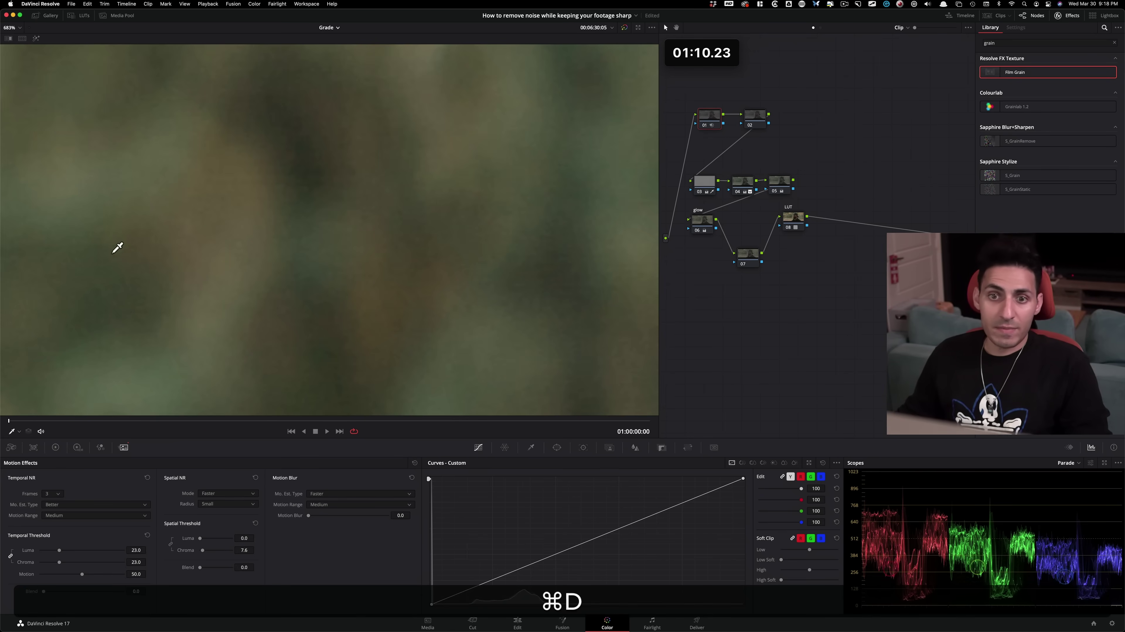
{"action": "key", "text": "super+d"}
Inspect the man's face at 280% magnification, comparing it with node 01's noise reduction off and on.
{"action": "key", "text": "super+3"}
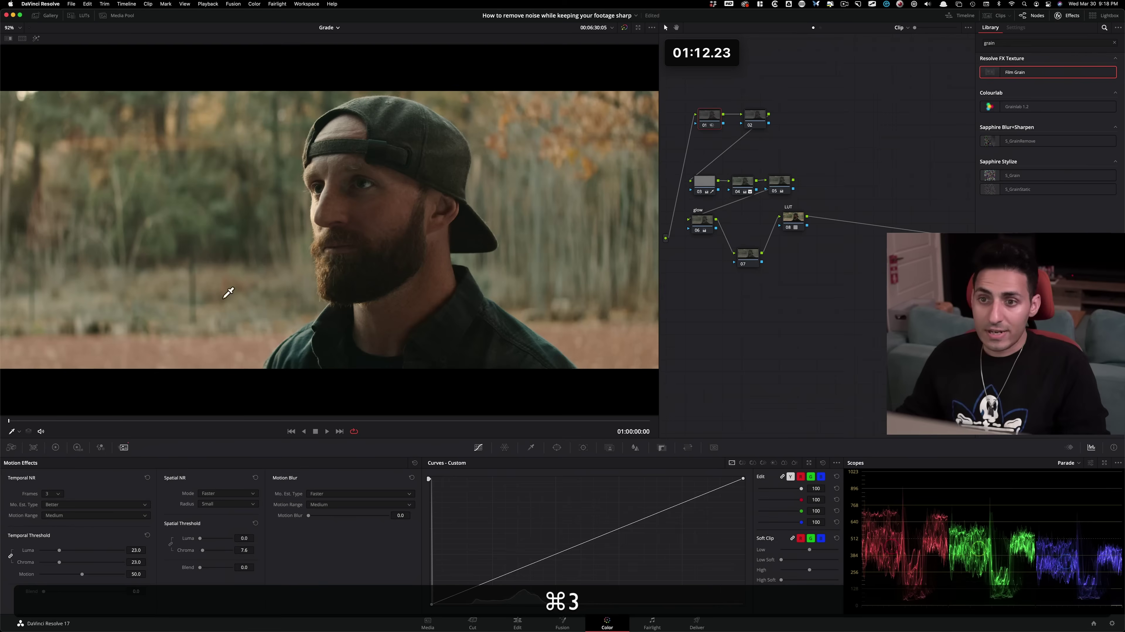
{"action": "key", "text": "2"}
{"action": "left_click_drag", "start_coordinate": [296, 290], "coordinate": [368, 299]}
{"action": "scroll", "coordinate": [368, 299], "scroll_direction": "up", "scroll_amount": 4}
{"action": "left_click_drag", "start_coordinate": [377, 219], "coordinate": [332, 231]}
{"action": "key", "text": "super+d"}
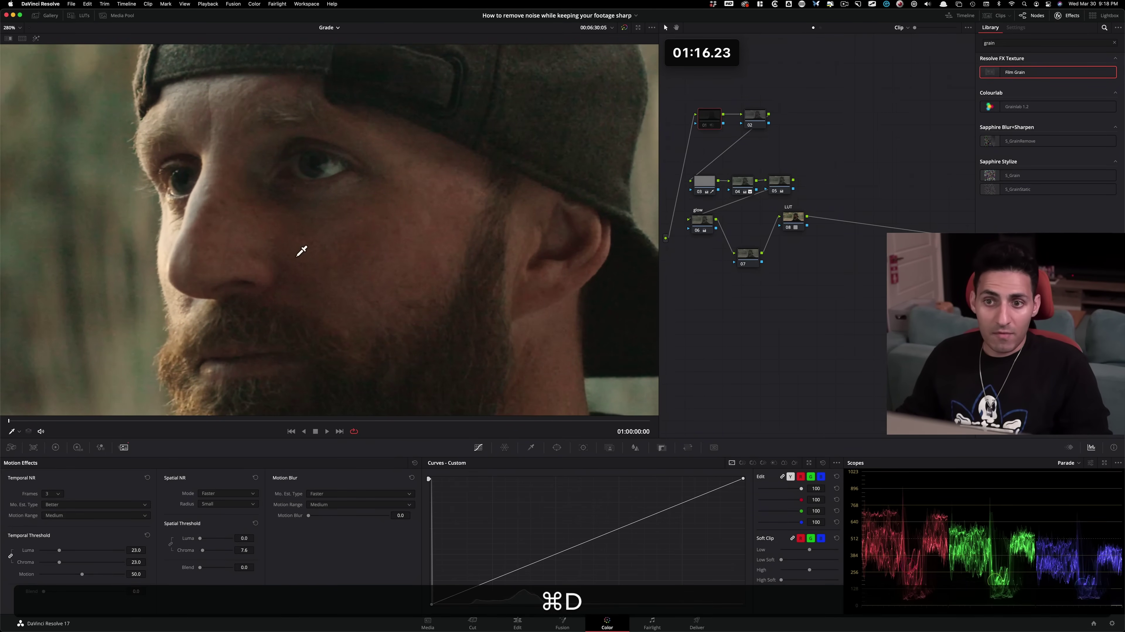
{"action": "key", "text": "super+d"}
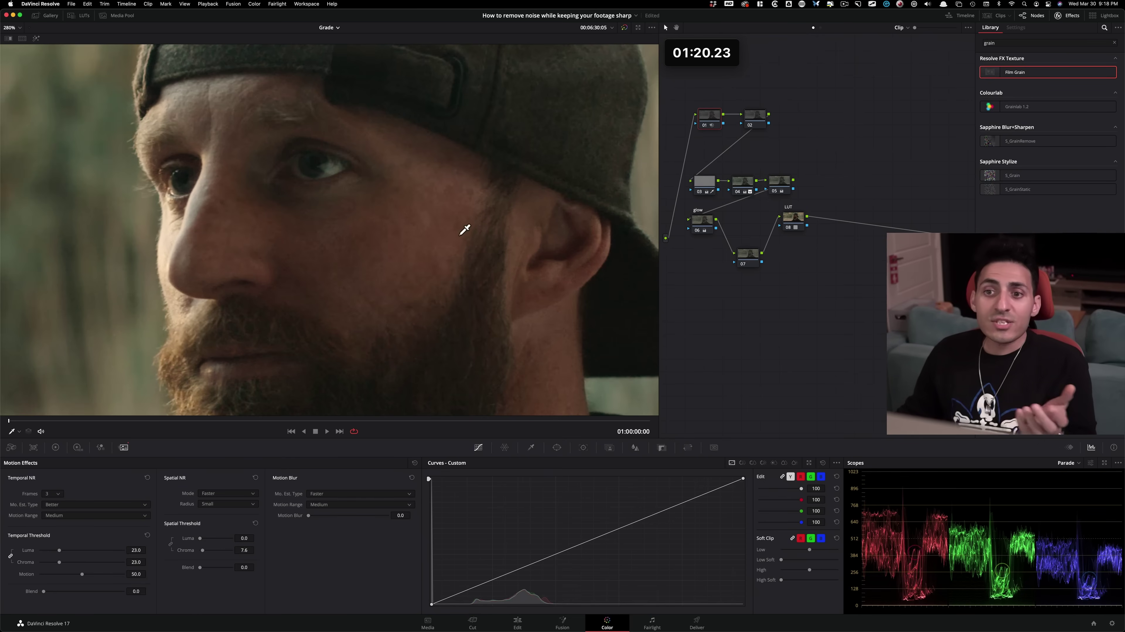
{"action": "left_click_drag", "start_coordinate": [387, 232], "coordinate": [220, 225]}
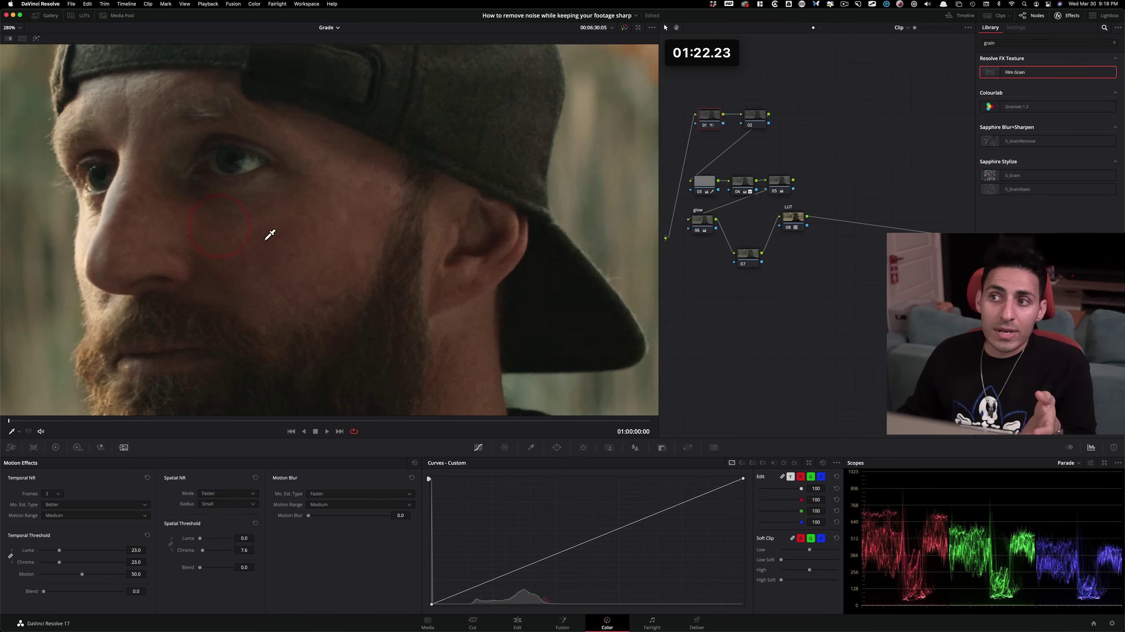
Sharpen the image on node 07 by setting the linked RGB blur radius to 0.47.
{"action": "left_click", "coordinate": [871, 176]}
{"action": "left_click", "coordinate": [745, 253]}
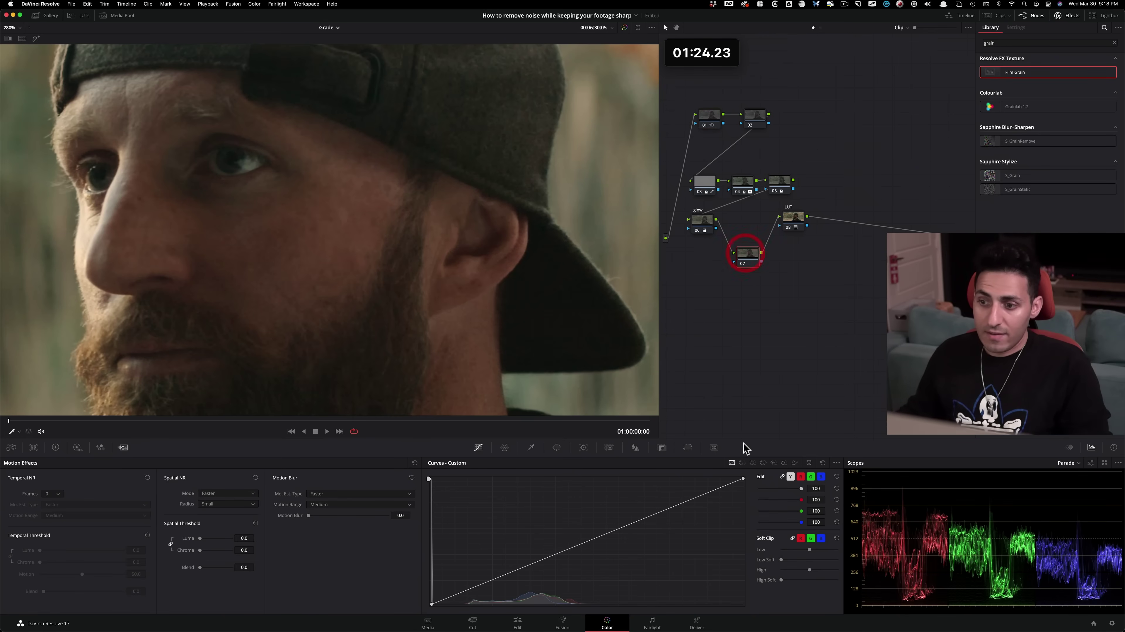
{"action": "left_click", "coordinate": [635, 448]}
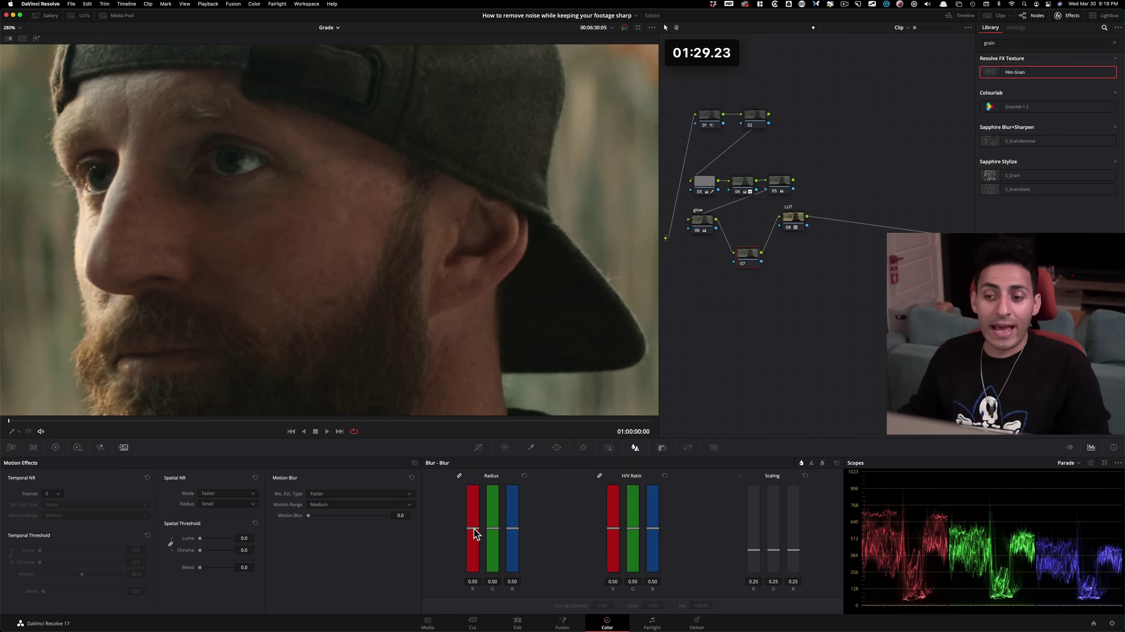
{"action": "left_click_drag", "start_coordinate": [474, 533], "coordinate": [476, 534]}
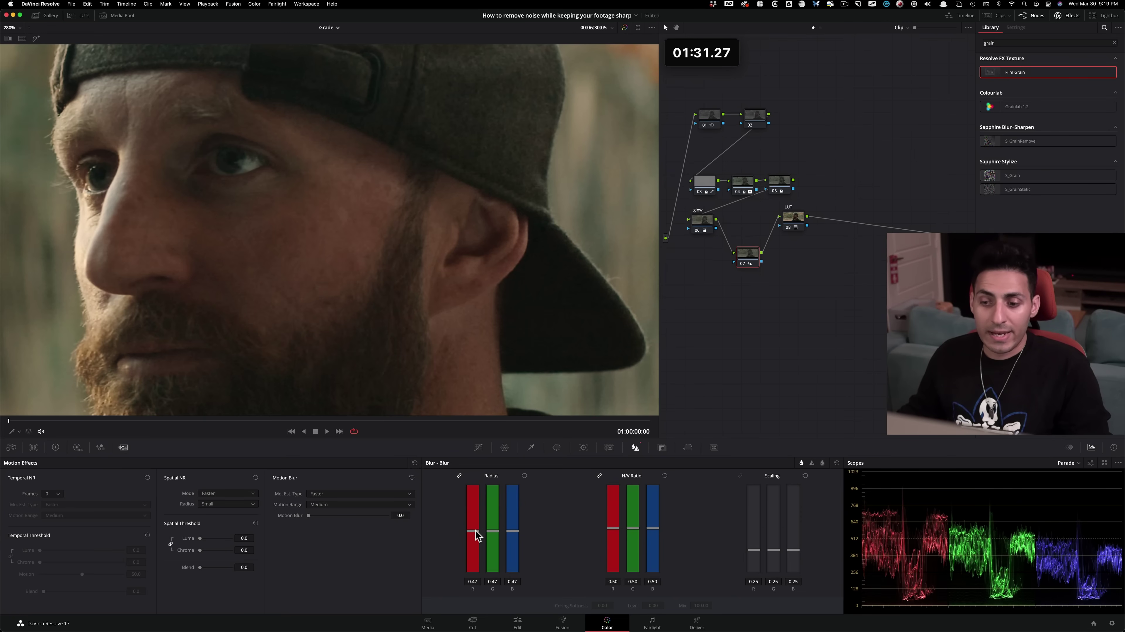
{"action": "left_click", "coordinate": [475, 531]}
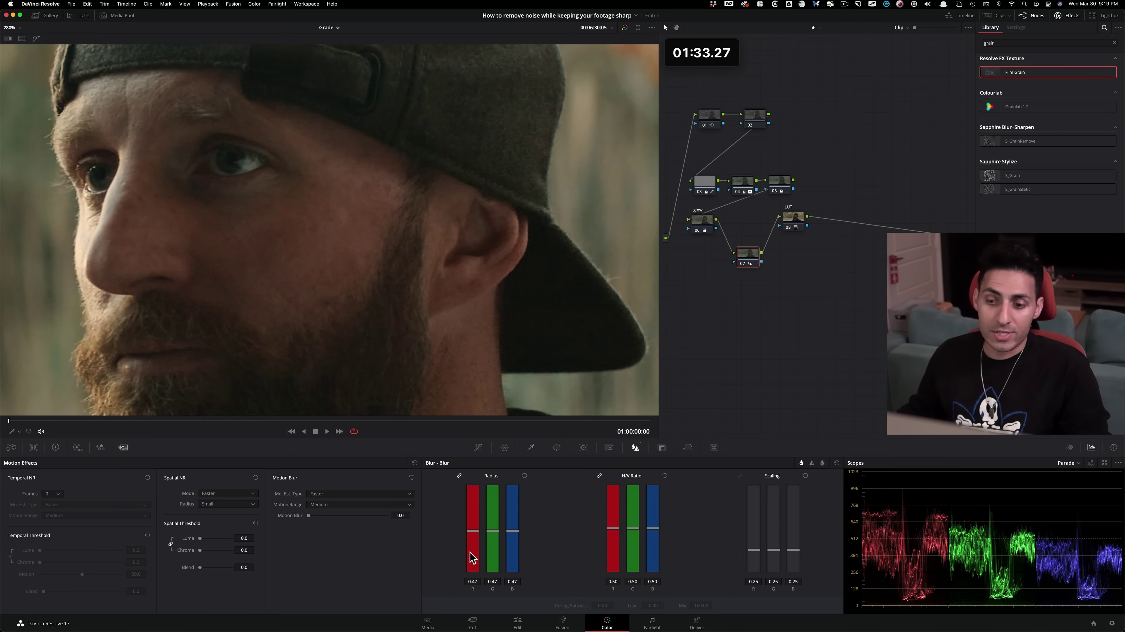
Examine the man's eyes at 683% with node 07's sharpening off and on, and return to the full frame.
{"action": "left_click_drag", "start_coordinate": [265, 275], "coordinate": [385, 420]}
{"action": "scroll", "coordinate": [302, 381], "scroll_direction": "up", "scroll_amount": 3}
{"action": "key", "text": "2"}
{"action": "scroll", "coordinate": [452, 320], "scroll_direction": "up", "scroll_amount": 3}
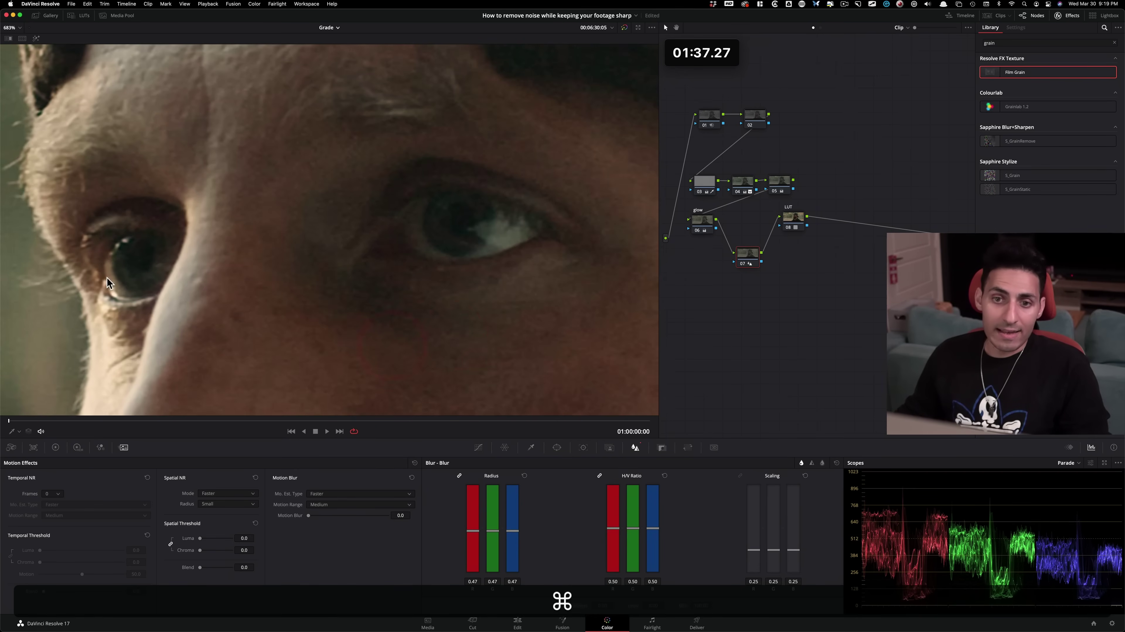
{"action": "key", "text": "super+d"}
{"action": "key", "text": "super+d"}
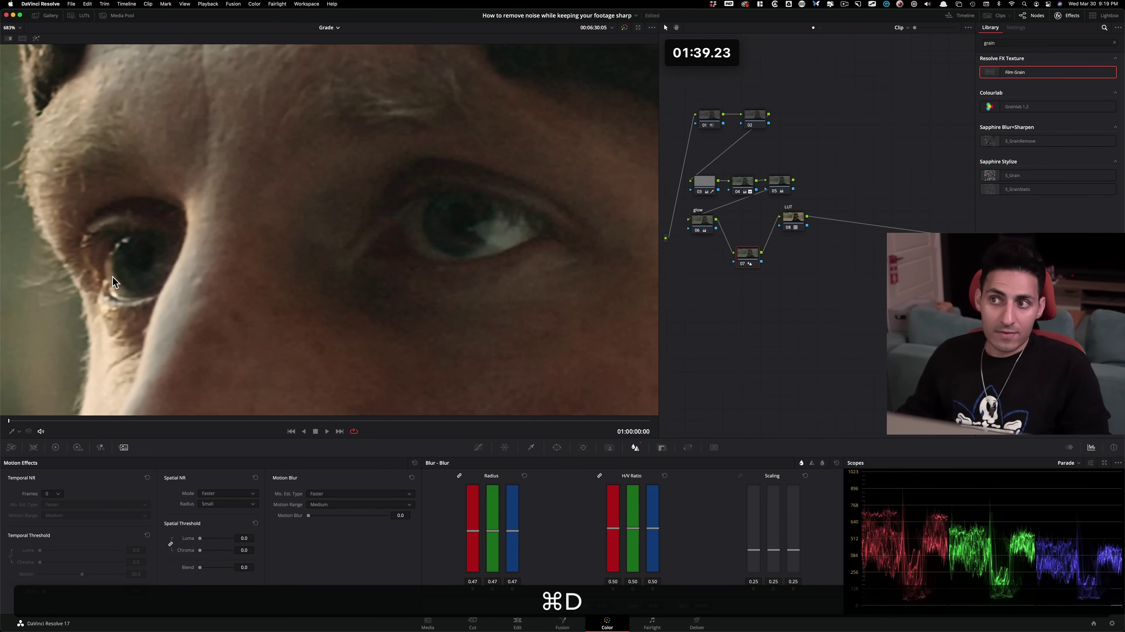
{"action": "key", "text": "super+d"}
{"action": "key", "text": "super+d"}
{"action": "key", "text": "3"}
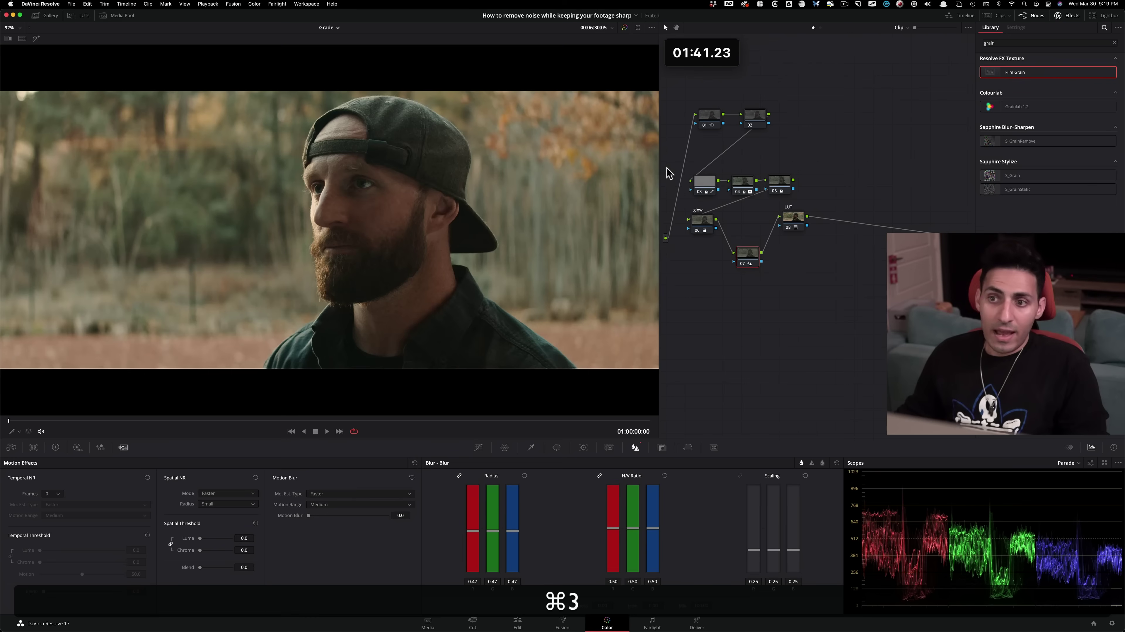
Apply the Film Grain effect to node 02.
{"action": "left_click", "coordinate": [803, 109]}
{"action": "left_click", "coordinate": [754, 119]}
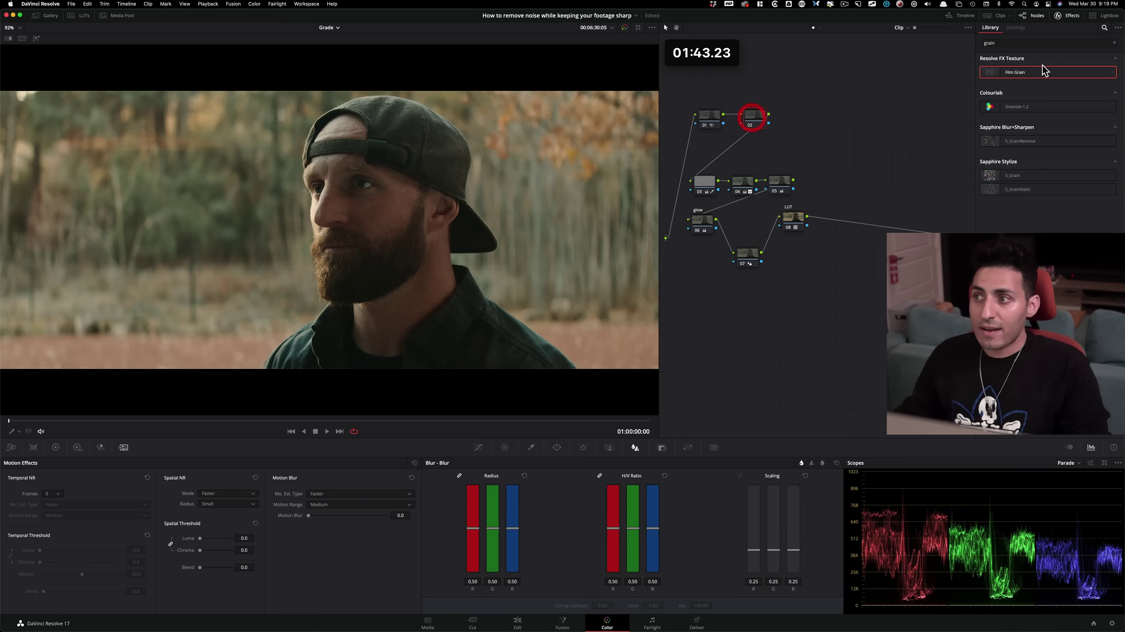
{"action": "left_click_drag", "start_coordinate": [1033, 73], "coordinate": [768, 126]}
Compare the man's face and the background up close with node 02's film grain off and on.
{"action": "scroll", "coordinate": [410, 241], "scroll_direction": "up", "scroll_amount": 8}
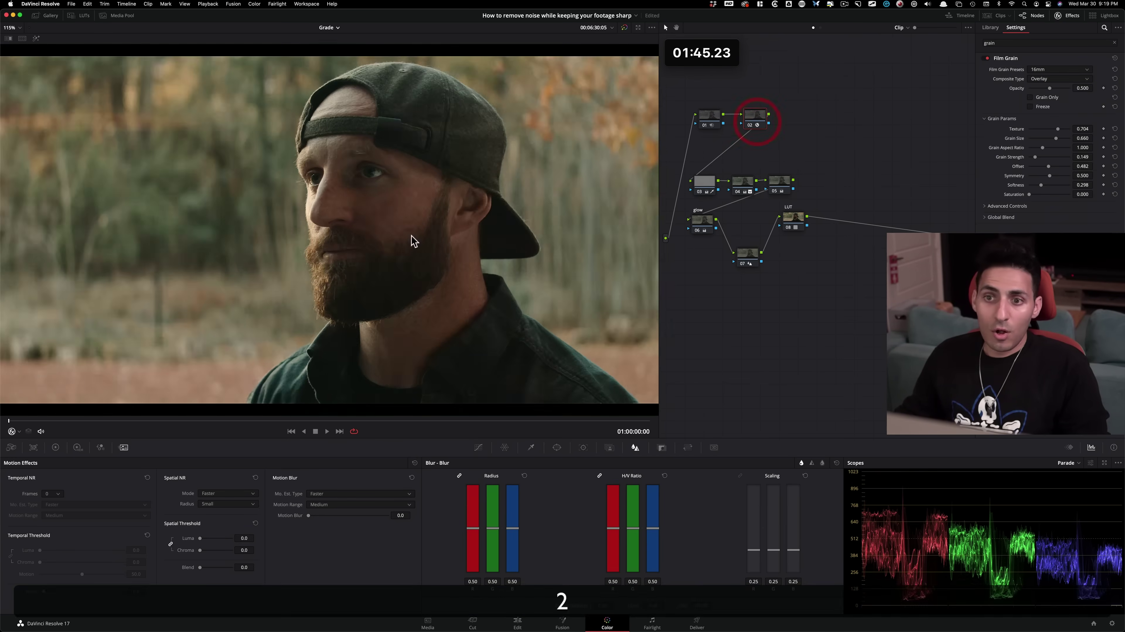
{"action": "left_click_drag", "start_coordinate": [425, 248], "coordinate": [356, 238]}
{"action": "scroll", "coordinate": [335, 263], "scroll_direction": "up", "scroll_amount": 3}
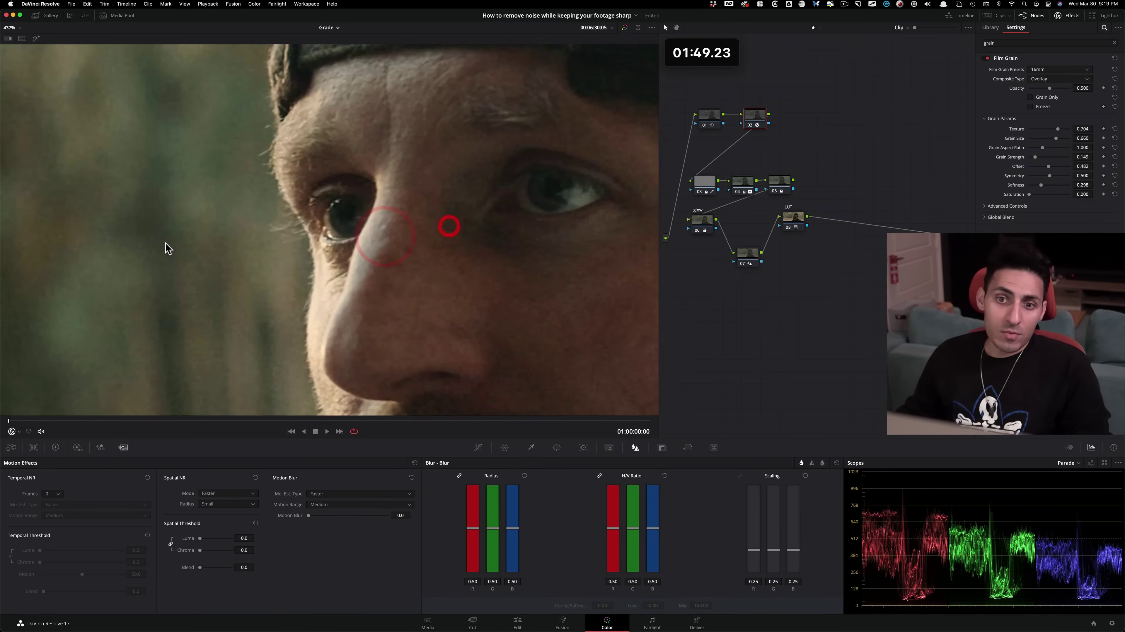
{"action": "key", "text": "super+d"}
{"action": "key", "text": "super+d"}
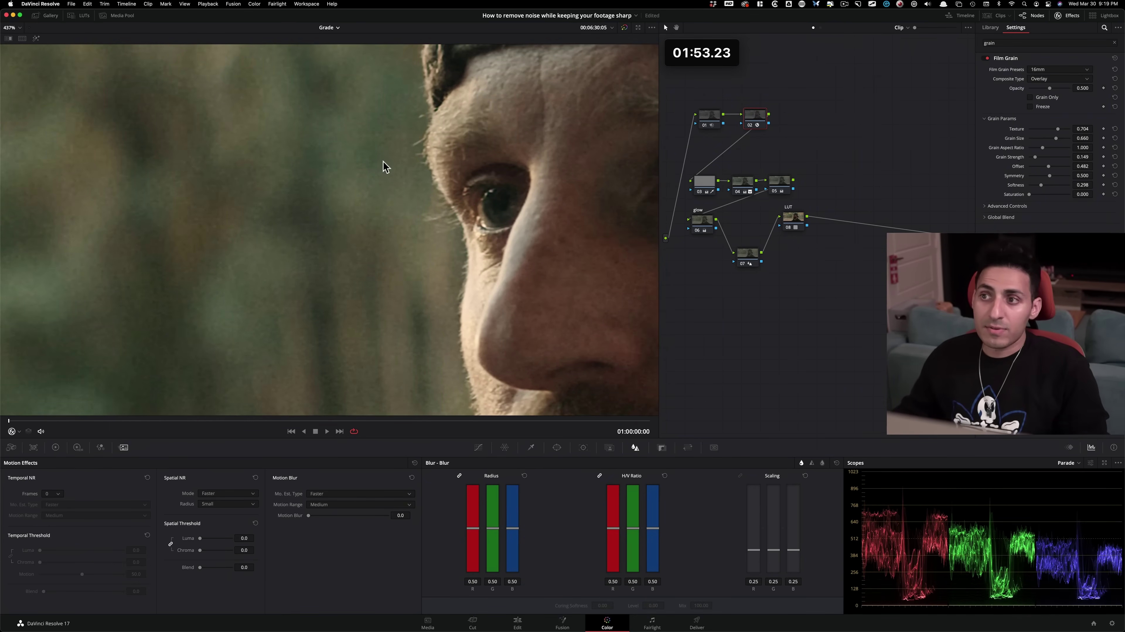
Stop the stopwatch and return the viewer to the full frame.
{"action": "mouse_move", "coordinate": [714, 68]}
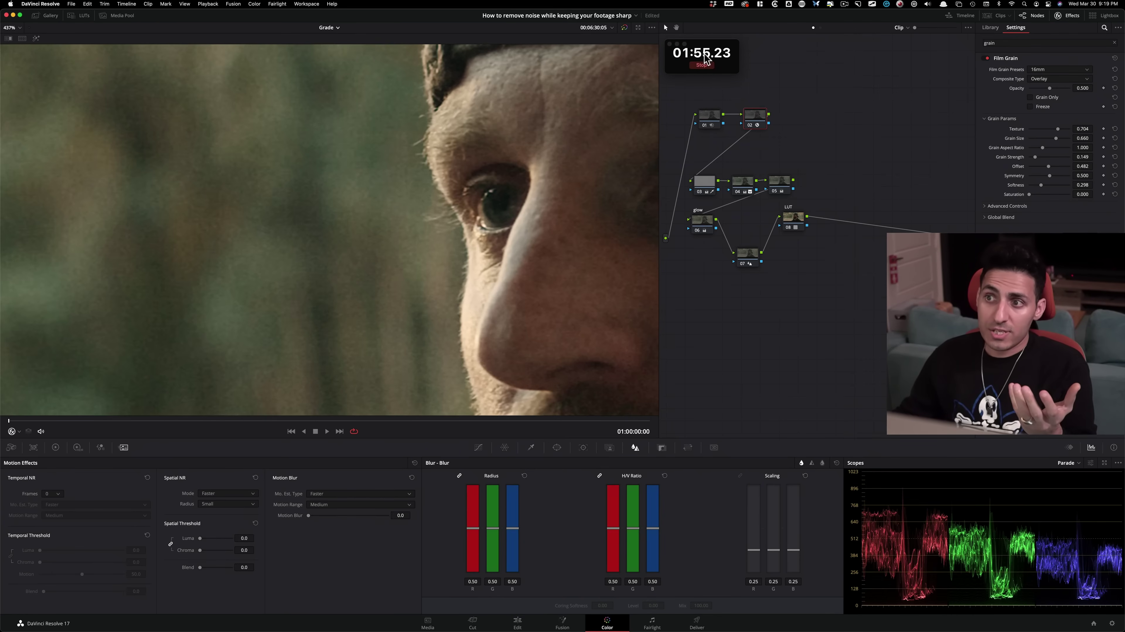
{"action": "left_click", "coordinate": [703, 66]}
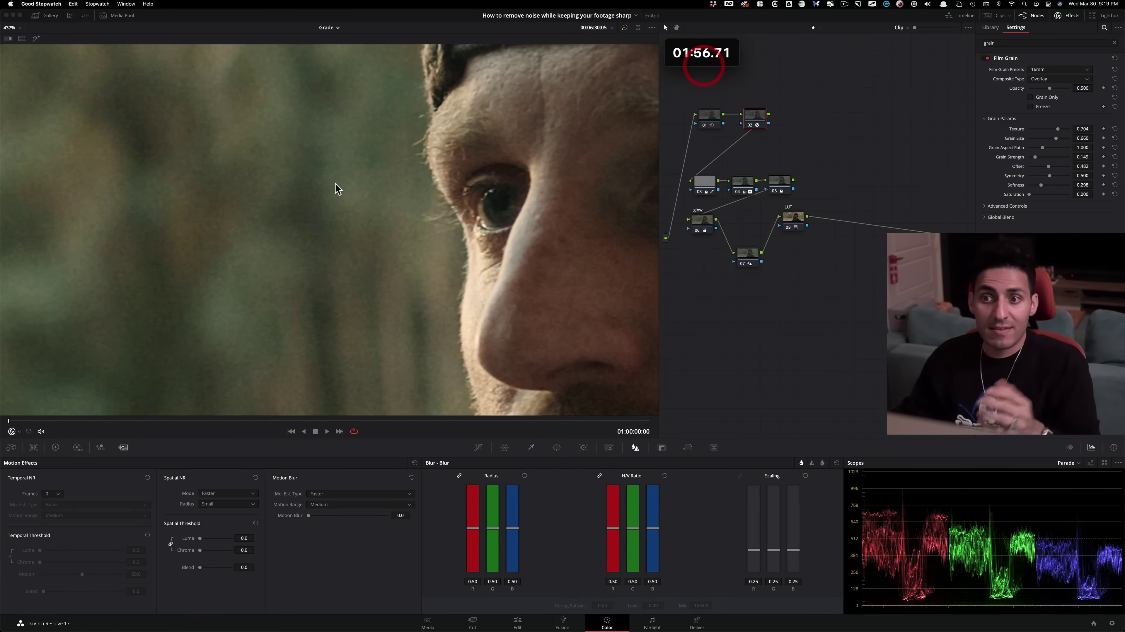
{"action": "left_click", "coordinate": [289, 278]}
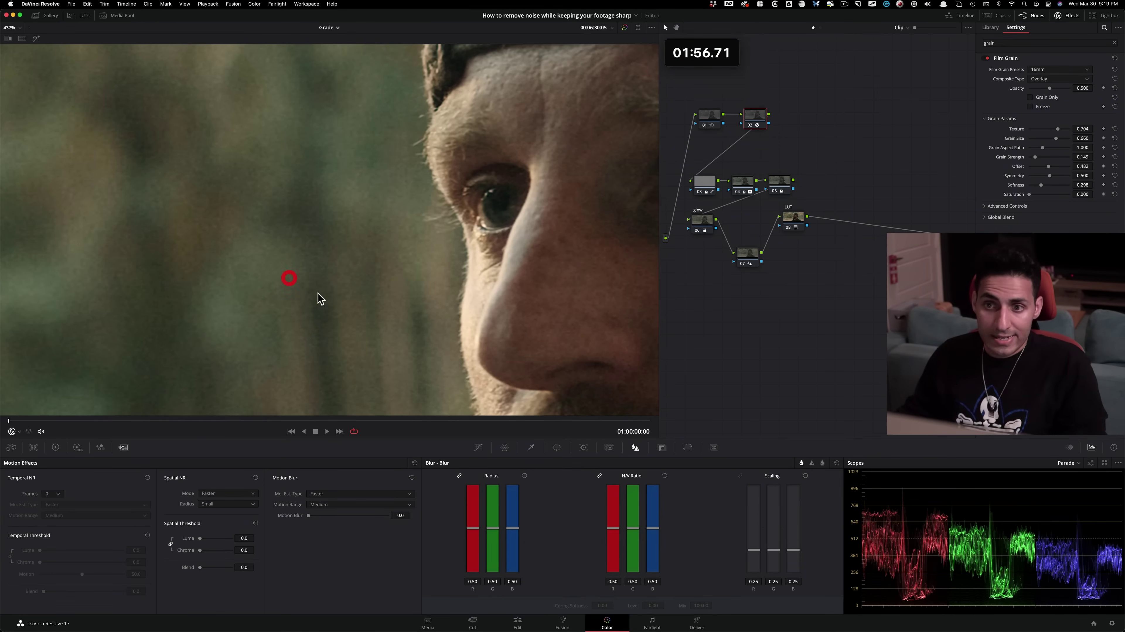
{"action": "key", "text": "3"}
Compare the man's face and the background at 350% with nodes 01, 02 and 07 disabled and enabled together.
{"action": "left_click", "coordinate": [674, 121]}
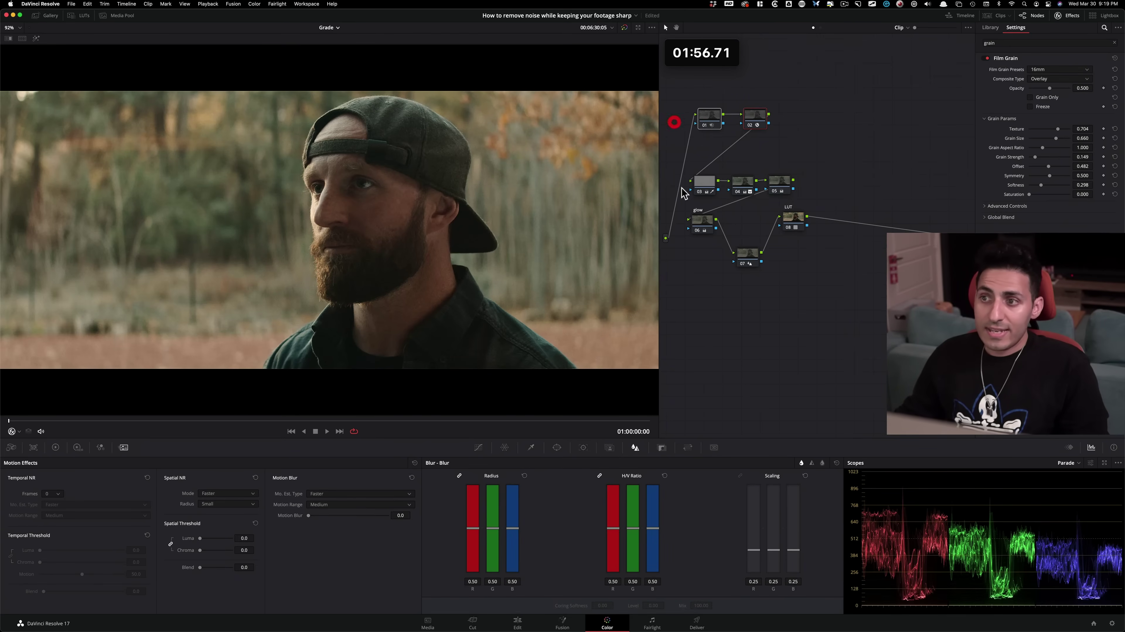
{"action": "left_click", "coordinate": [752, 264], "text": "super"}
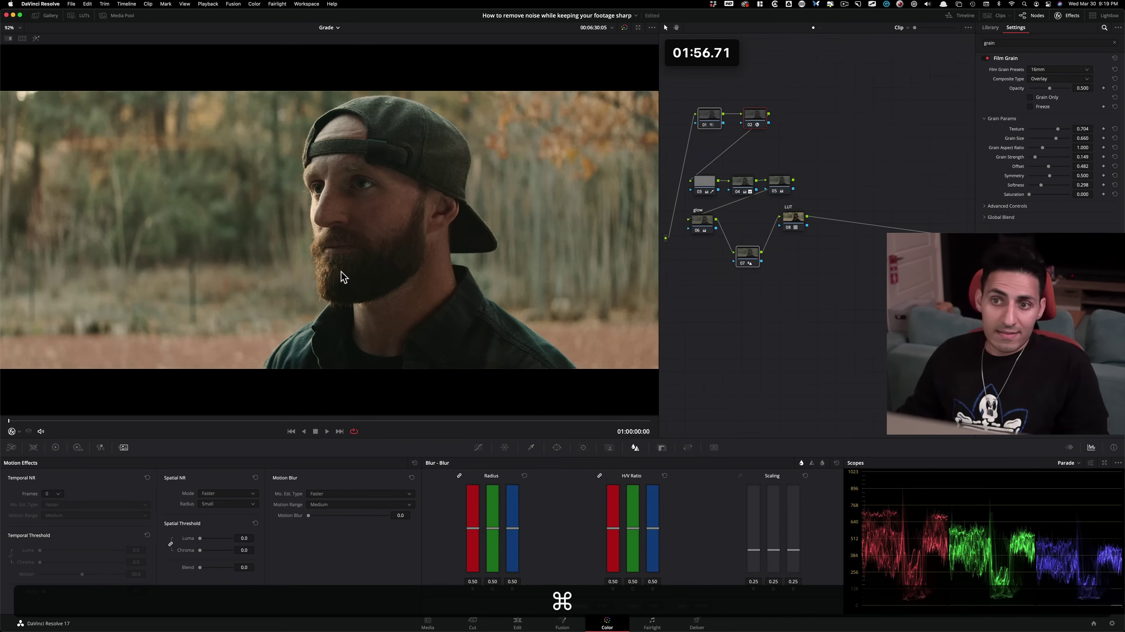
{"action": "key", "text": "2"}
{"action": "left_click", "coordinate": [380, 327]}
{"action": "scroll", "coordinate": [390, 327], "scroll_direction": "up", "scroll_amount": 8}
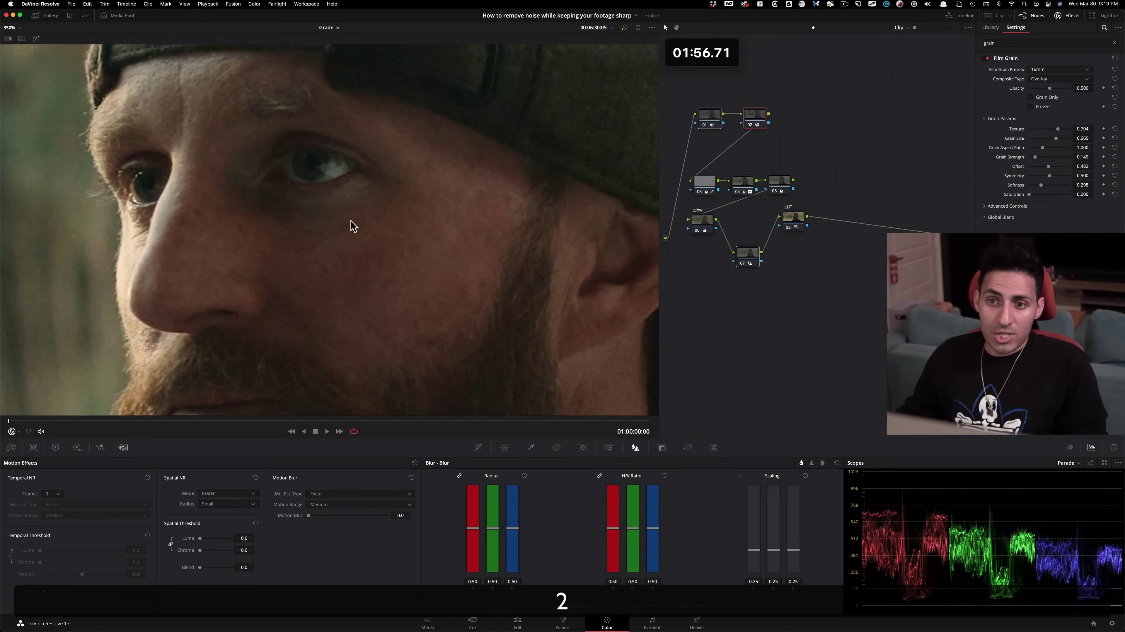
{"action": "left_click", "coordinate": [348, 225]}
{"action": "key", "text": "super+d"}
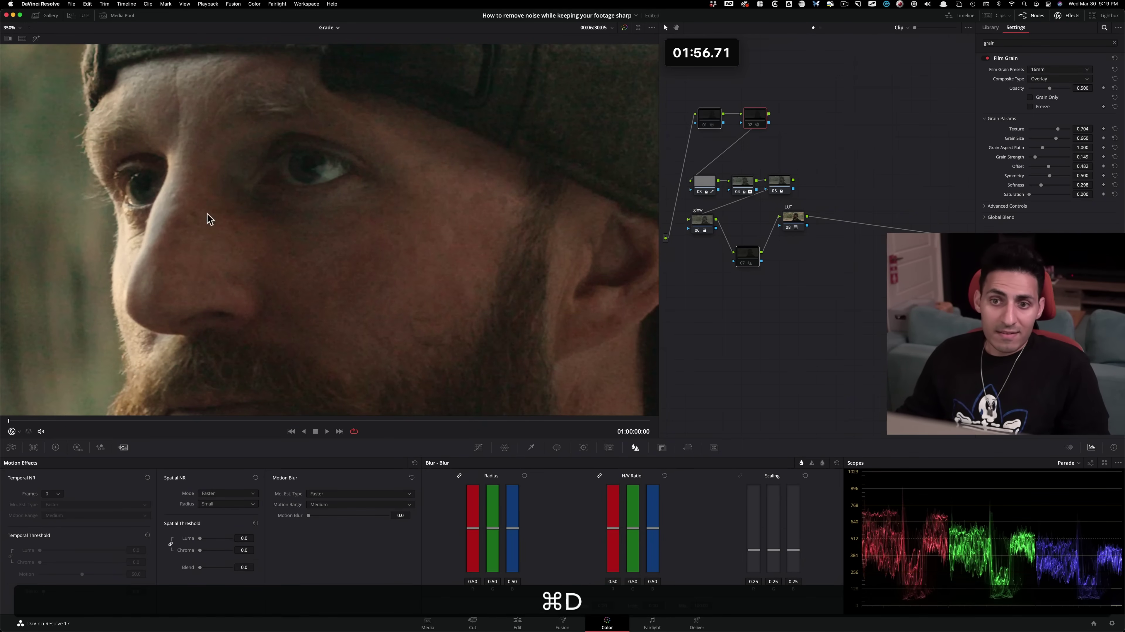
{"action": "left_click_drag", "start_coordinate": [62, 278], "coordinate": [605, 244]}
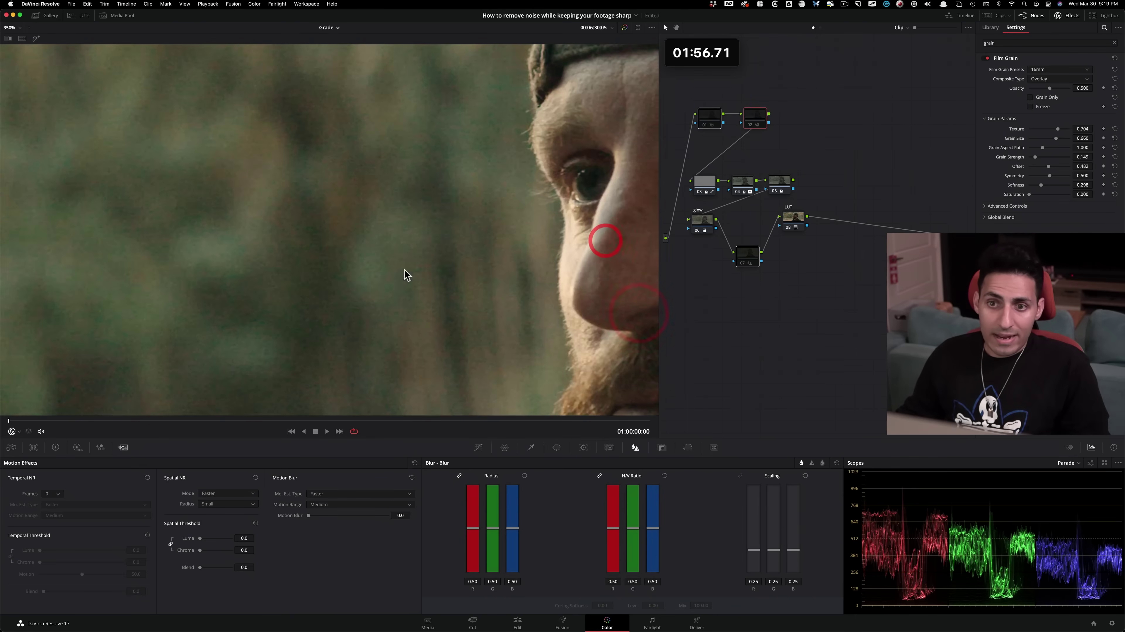
{"action": "key", "text": "super+d"}
{"action": "left_click_drag", "start_coordinate": [273, 258], "coordinate": [40, 261]}
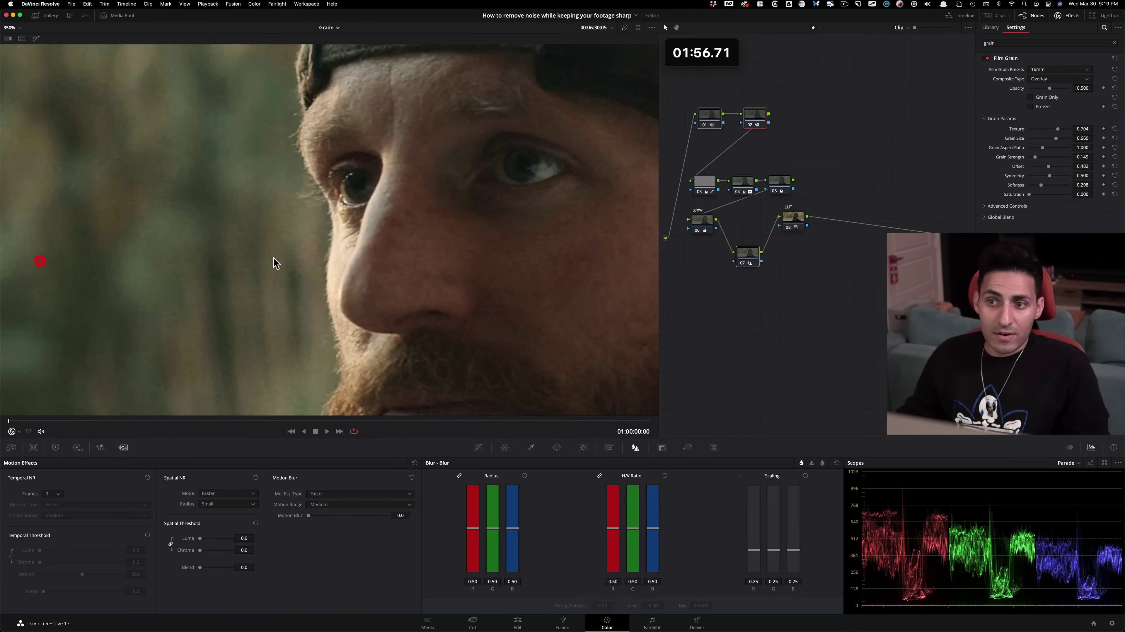
{"action": "left_click_drag", "start_coordinate": [429, 258], "coordinate": [374, 261]}
Compare the blurred background at 547% and the full frame with only node 02's film grain off and on.
{"action": "left_click", "coordinate": [838, 116]}
{"action": "left_click_drag", "start_coordinate": [233, 202], "coordinate": [309, 192]}
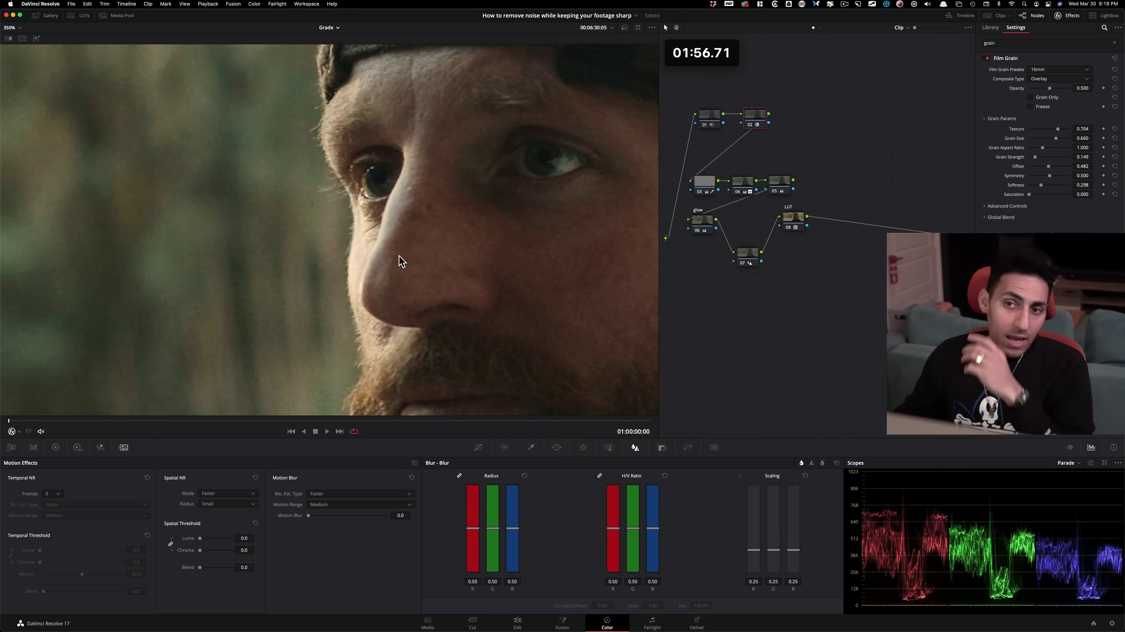
{"action": "key", "text": "super+d"}
{"action": "scroll", "coordinate": [326, 263], "scroll_direction": "up", "scroll_amount": 3}
{"action": "left_click_drag", "start_coordinate": [232, 252], "coordinate": [401, 283]}
{"action": "key", "text": "2"}
{"action": "left_click_drag", "start_coordinate": [99, 266], "coordinate": [235, 237]}
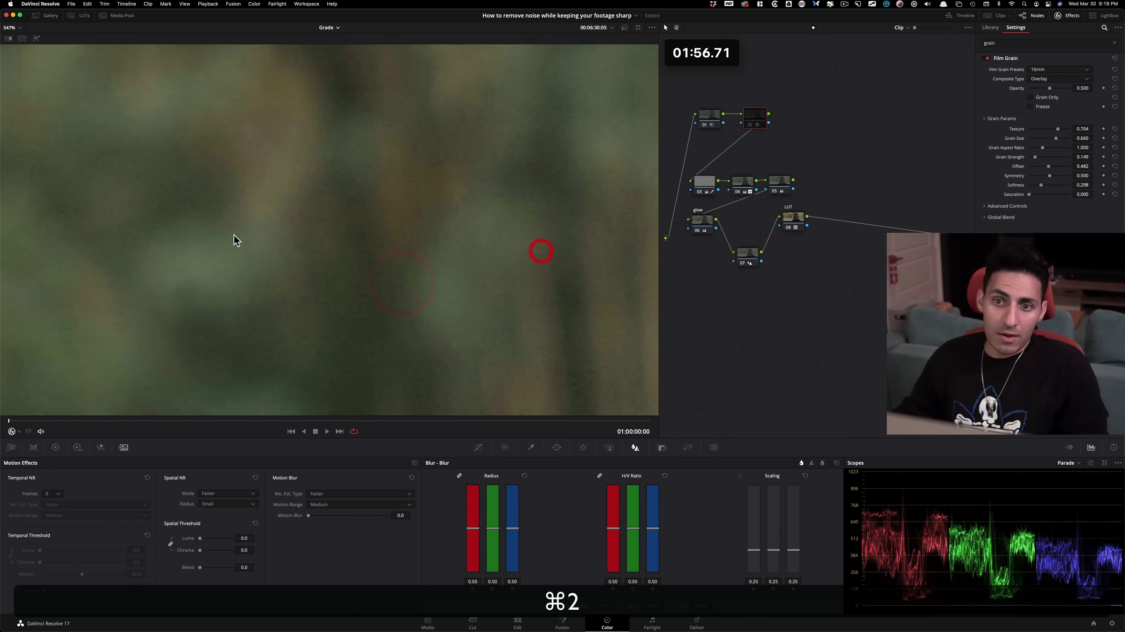
{"action": "key", "text": "super+d"}
{"action": "key", "text": "super+d"}
{"action": "key", "text": "shift+z"}
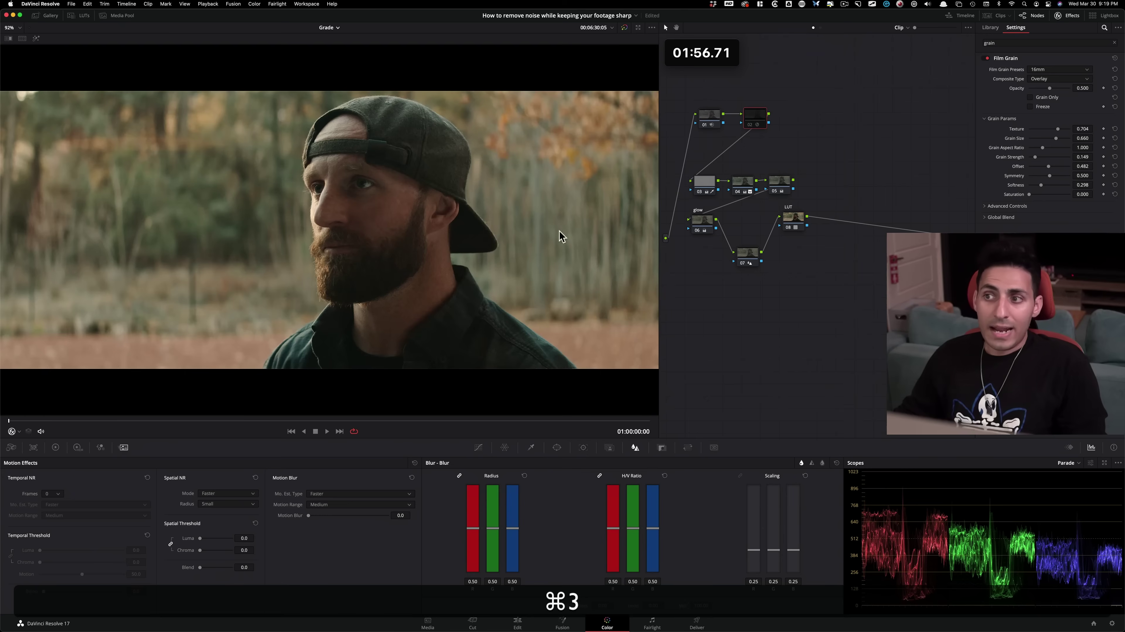
{"action": "key", "text": "super+d"}
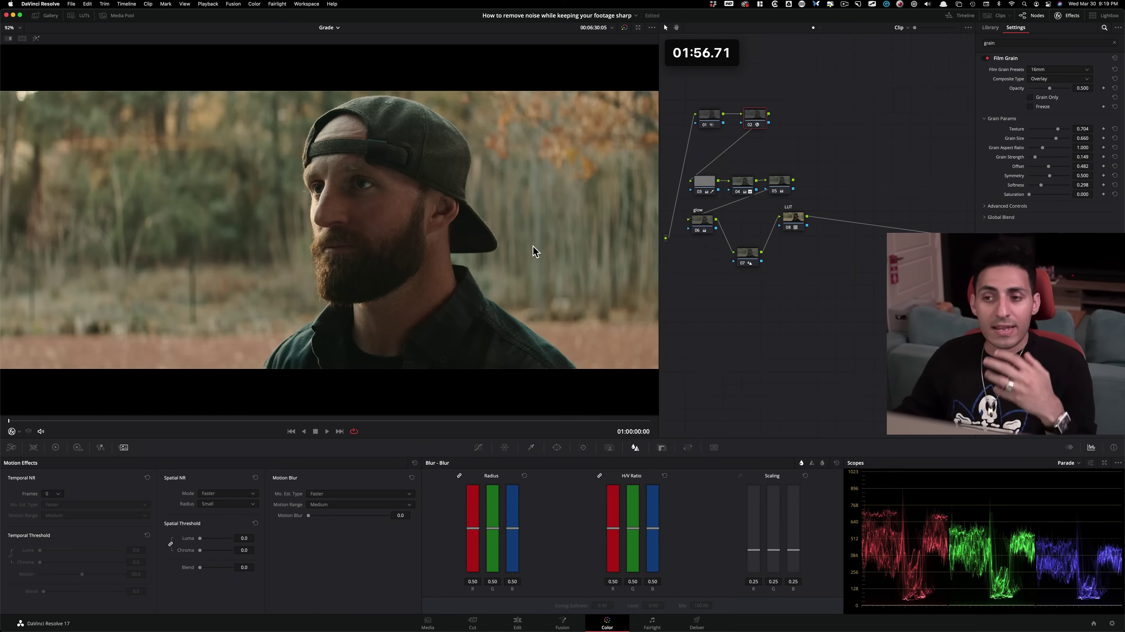
Show the Primaries color wheels and switch to the Secrets to Grading Like a Pro page in Chrome.
{"action": "left_click", "coordinate": [54, 448]}
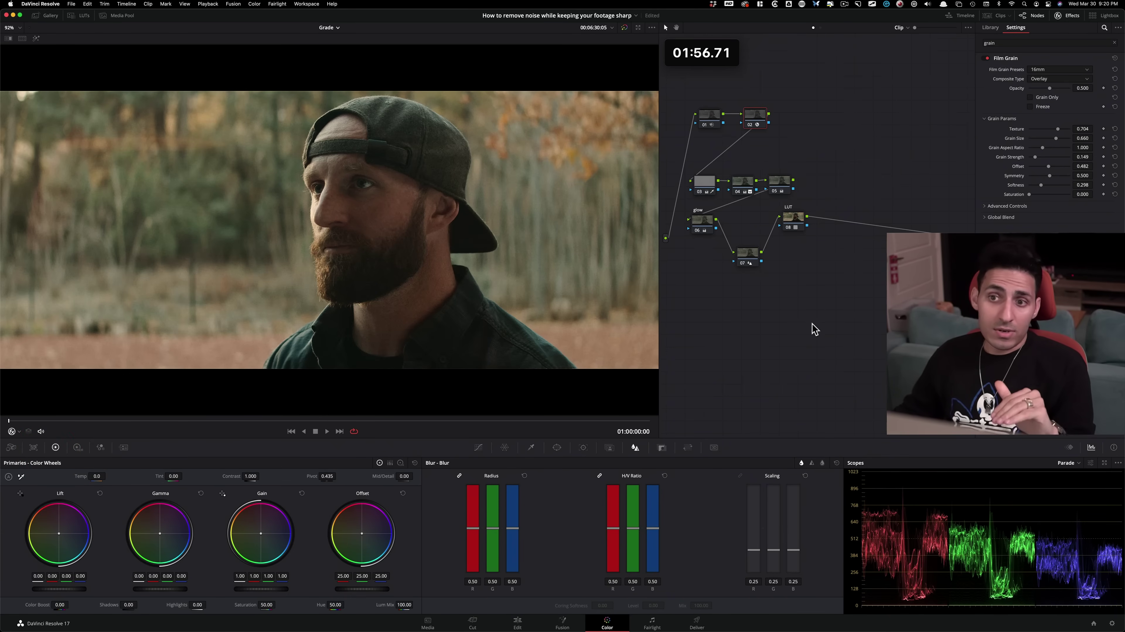
{"action": "key", "text": "super+Tab"}
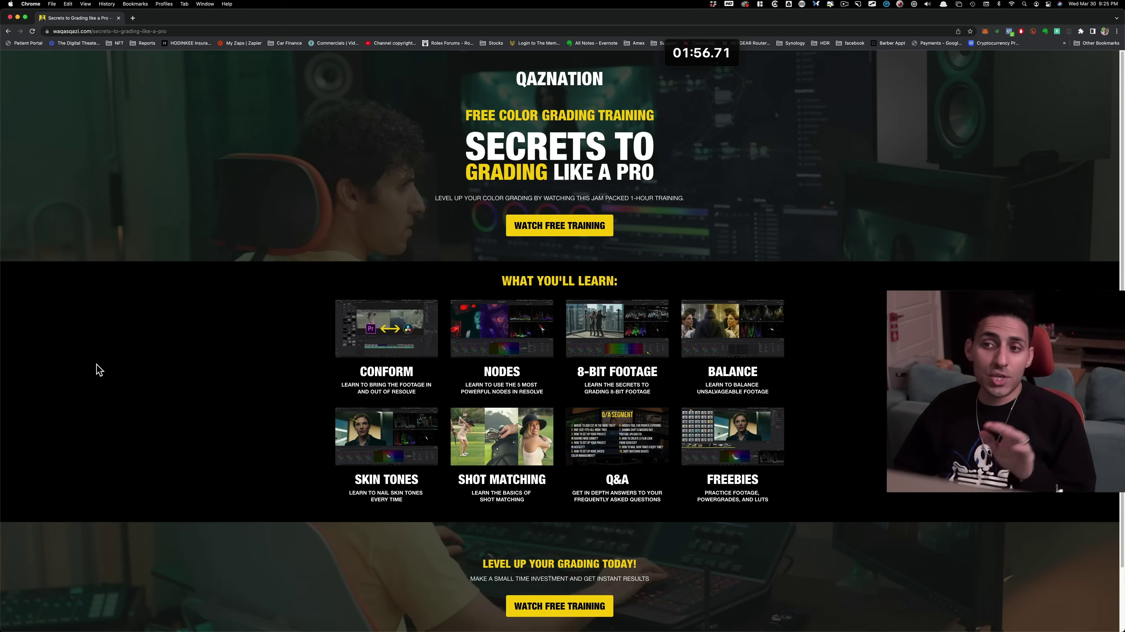